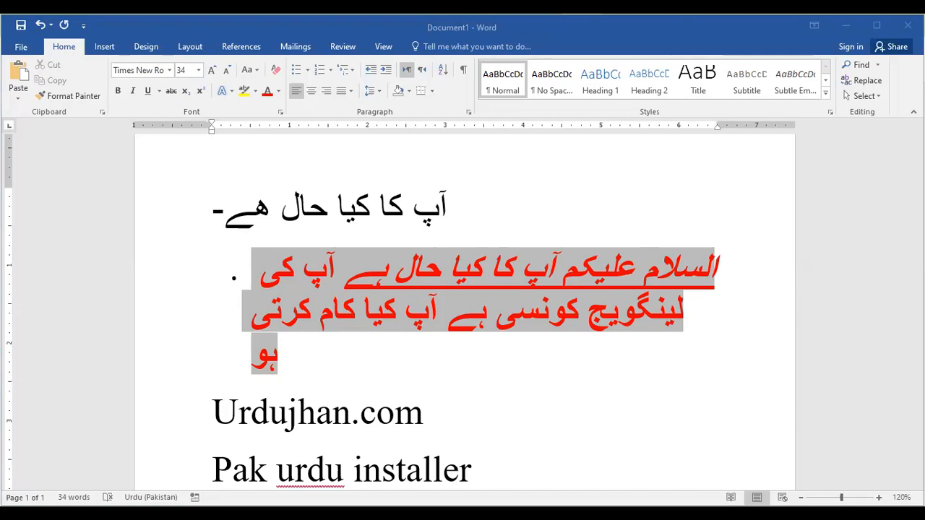
# - View the urduinbox.com Pak Urdu Installer page in Chrome, and return to Word to highlight the "Urdujhan.com" line
pyautogui.hotkey('alt', 'Tab')
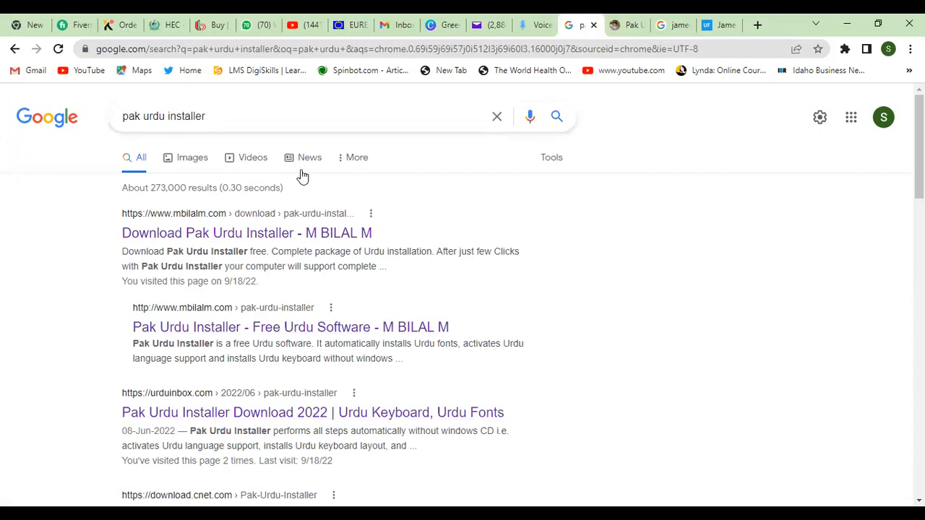
pyautogui.click(620, 26)
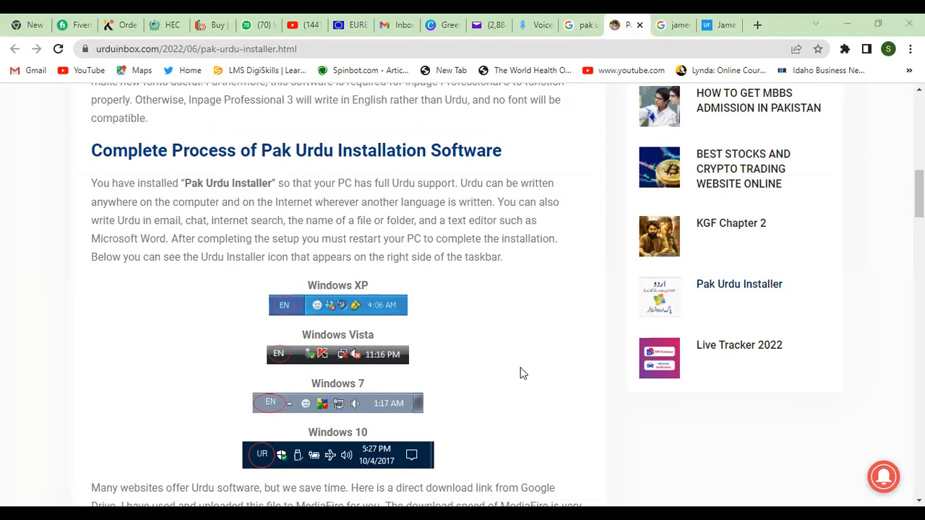
pyautogui.click(417, 441)
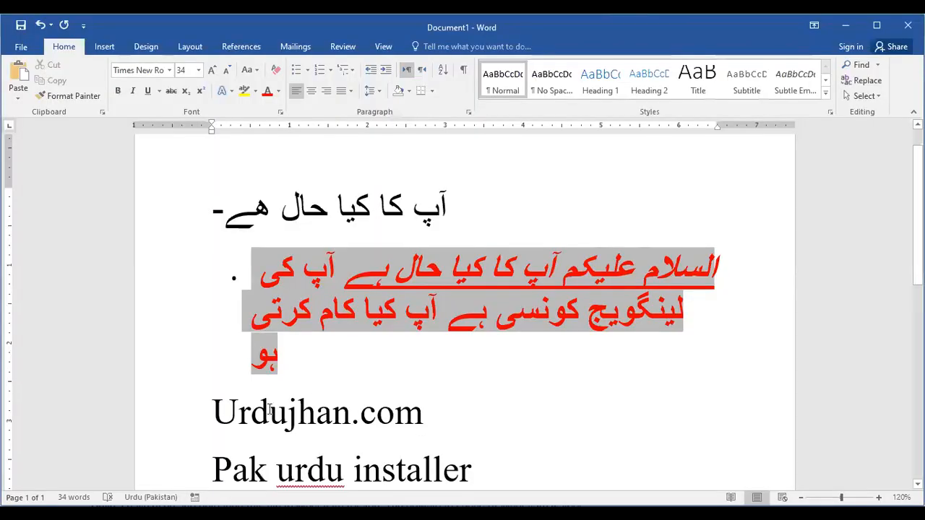
pyautogui.moveTo(221, 412); pyautogui.dragTo(471, 426)
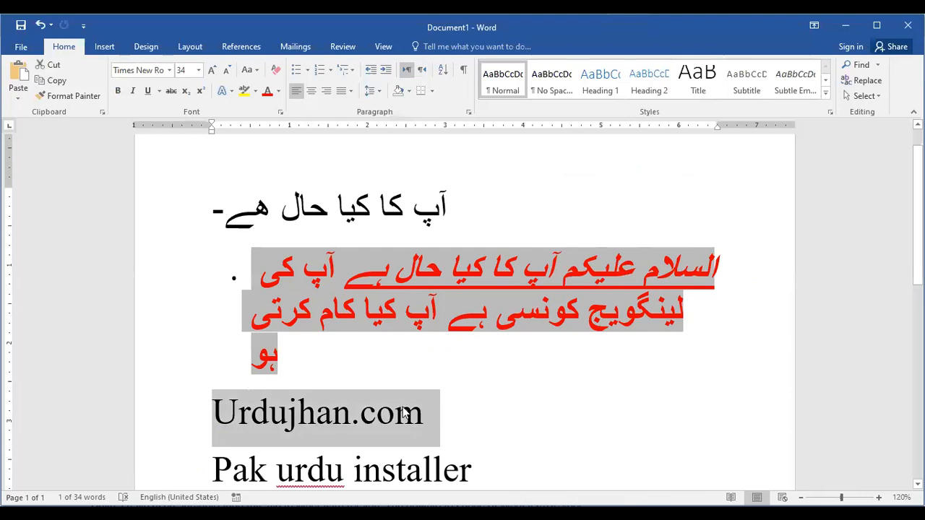
pyautogui.scroll(-3, 501, 360)
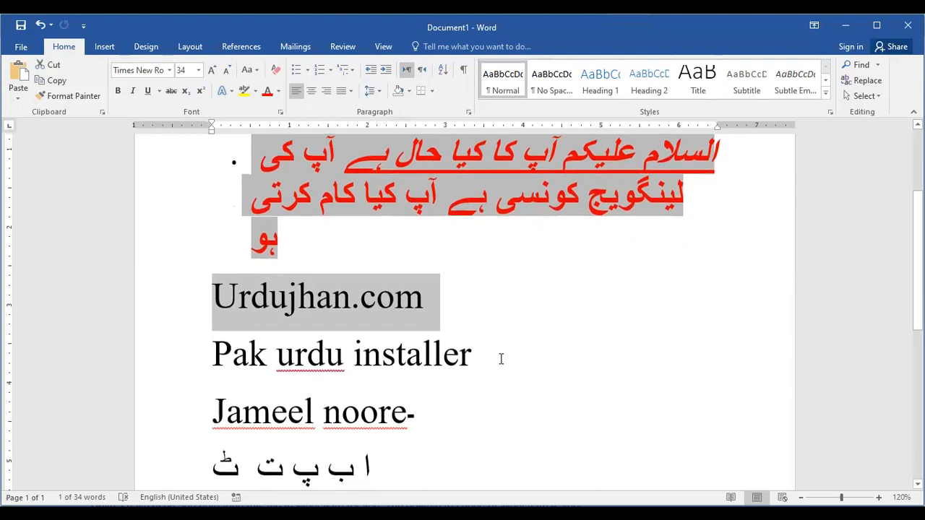
# - Insert a new line below "Jameel noore-" and clear the stray Urdu letters entered on it
pyautogui.click(437, 410)
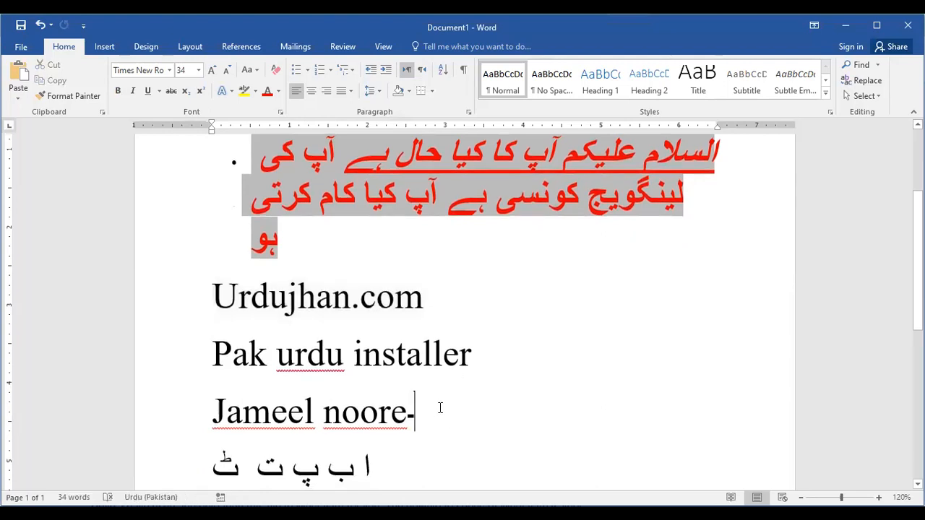
pyautogui.hotkey('ctrl', 'z')
pyautogui.write('نہہرع')
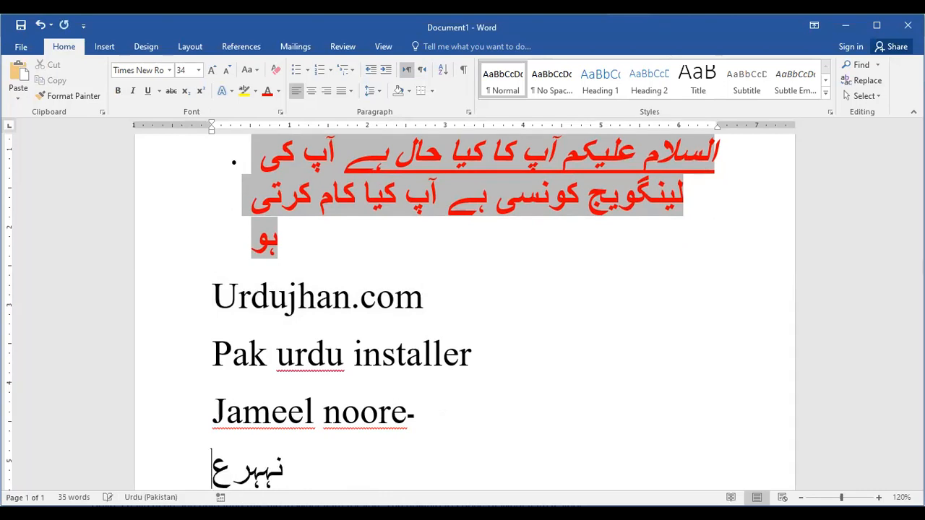
pyautogui.press('BackSpace')
pyautogui.press('BackSpace')
pyautogui.press('BackSpace')
pyautogui.press('BackSpace')
pyautogui.press('BackSpace')
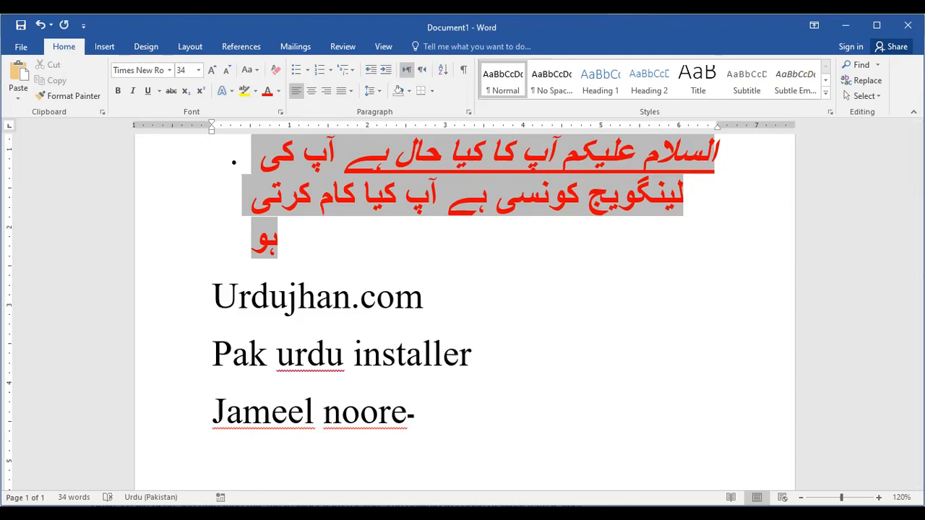
# - Change the input language to English (United States) and enter "Noore nastaliq" on the empty line
pyautogui.hotkey('alt', 'shift')
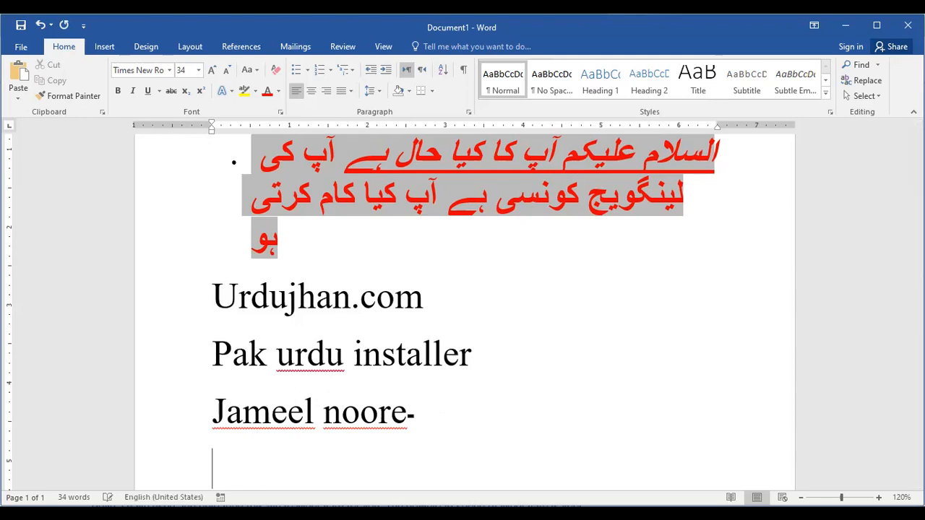
pyautogui.write('noore nas')
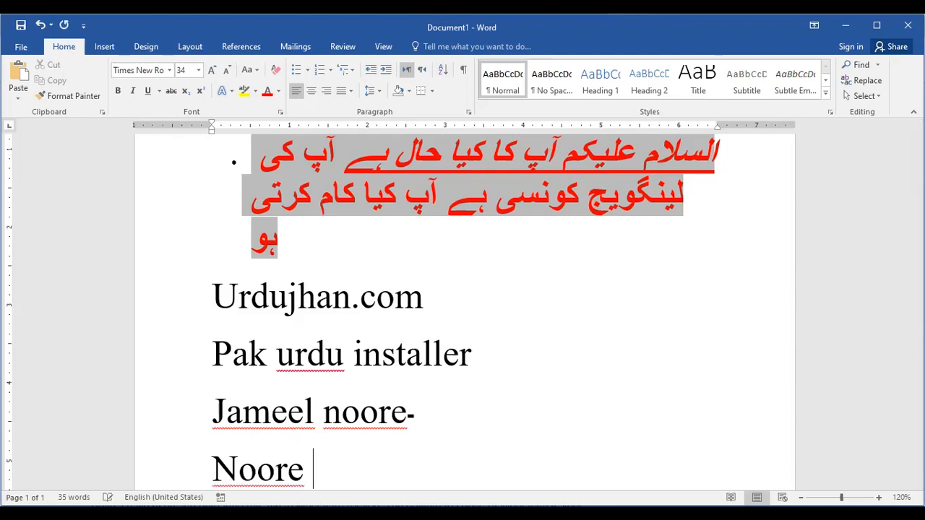
pyautogui.write('t')
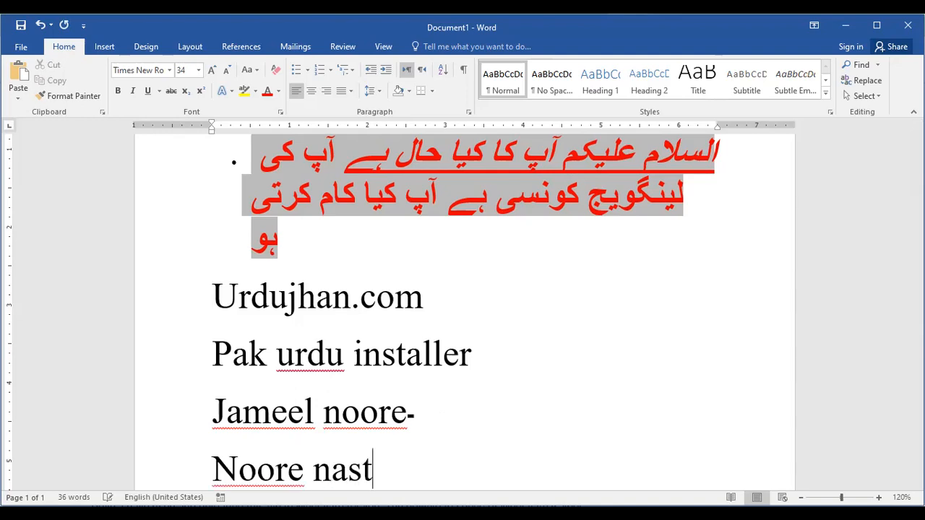
pyautogui.write('aliq')
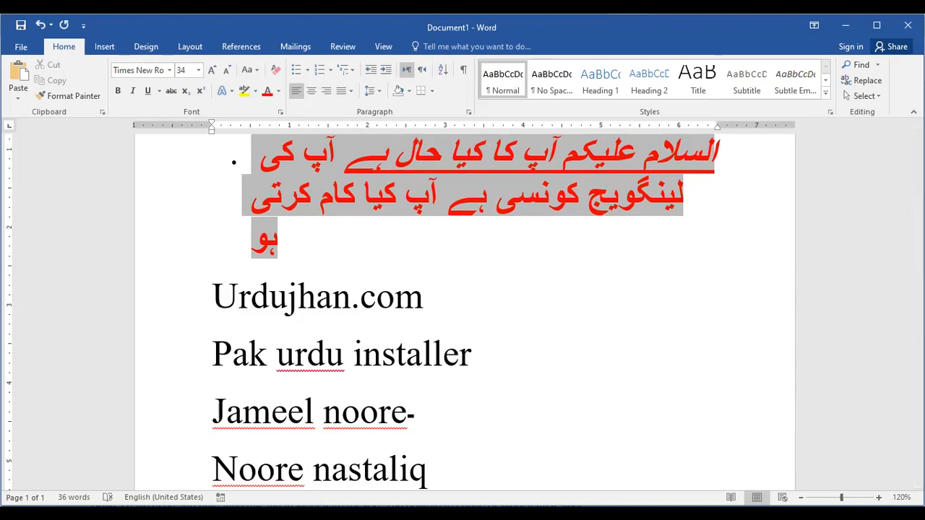
# - Change the input language to Urdu (Pakistan) and enter "ا ب پ ت ٹ نوری" on a new line below "Noore nastaliq"
pyautogui.hotkey('alt', 'shift')
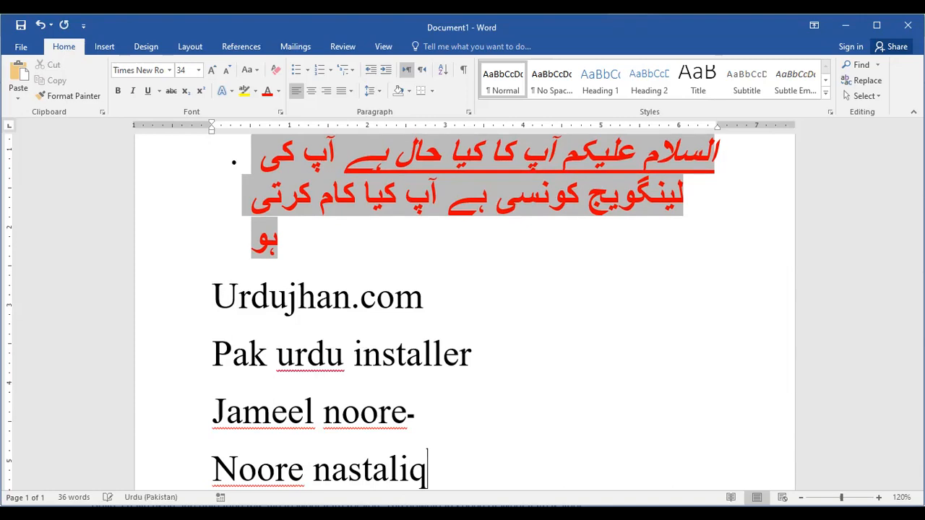
pyautogui.press('Return')
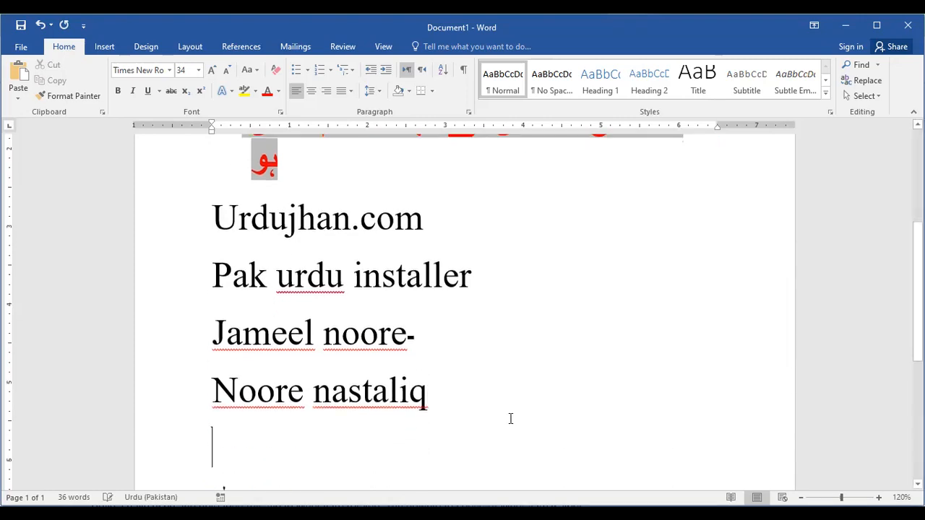
pyautogui.write('ا ب')
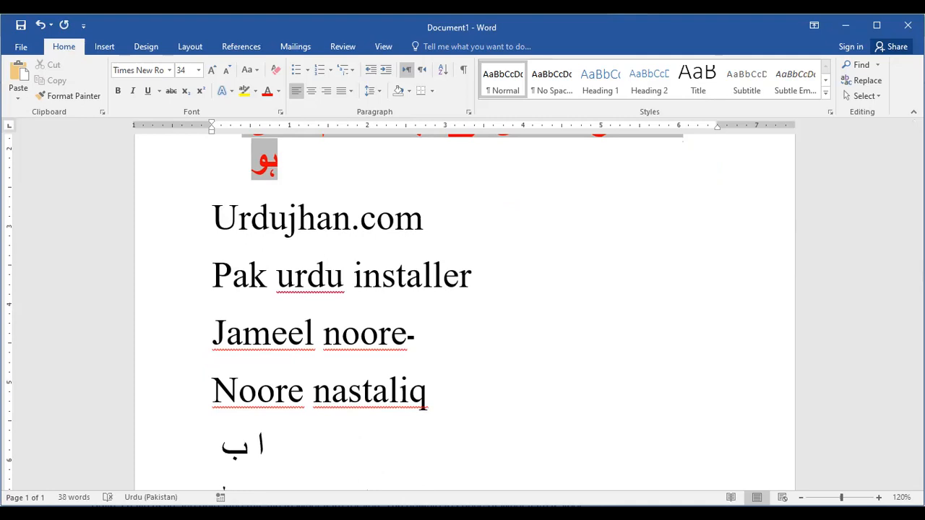
pyautogui.write(' پ ت ٹ')
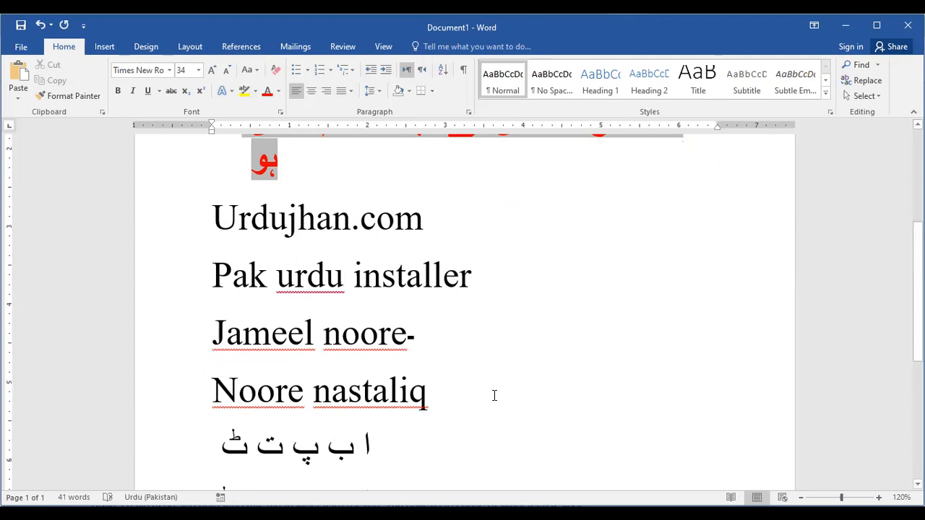
pyautogui.write(' ن')
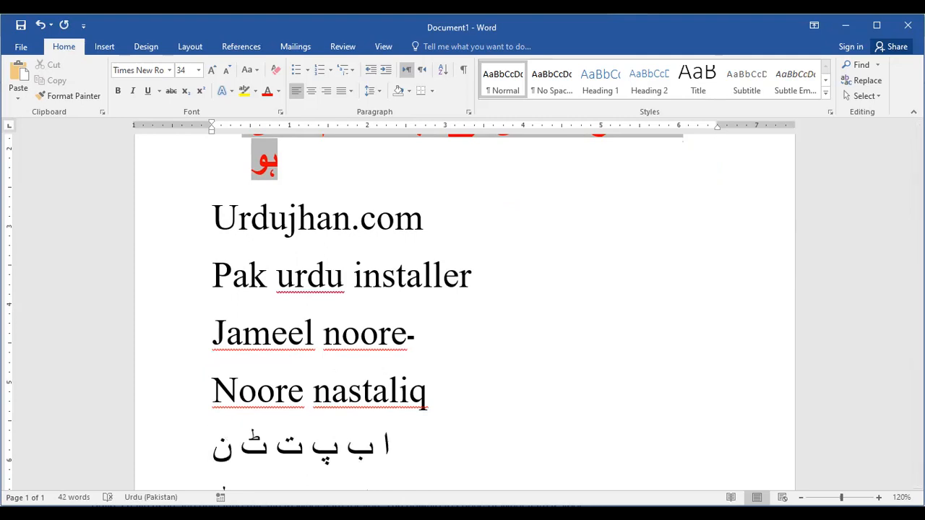
pyautogui.write('ورے')
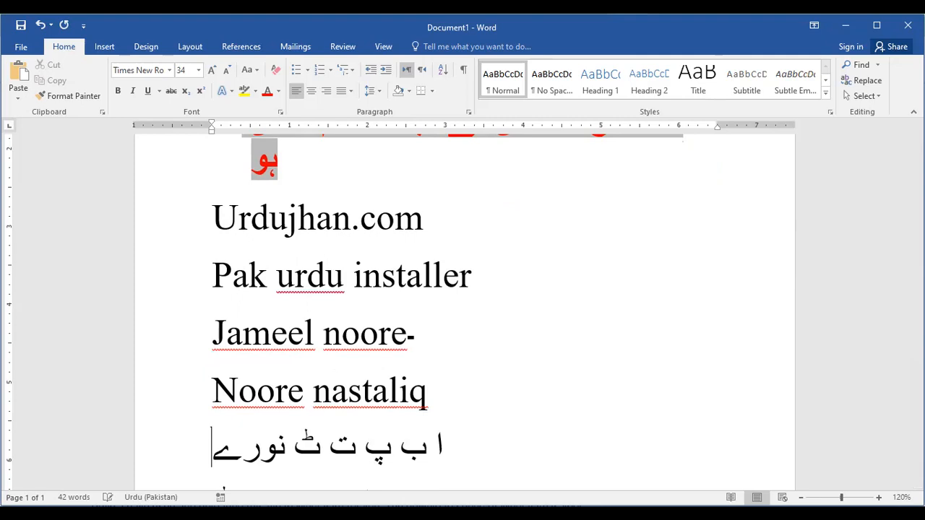
pyautogui.press('BackSpace')
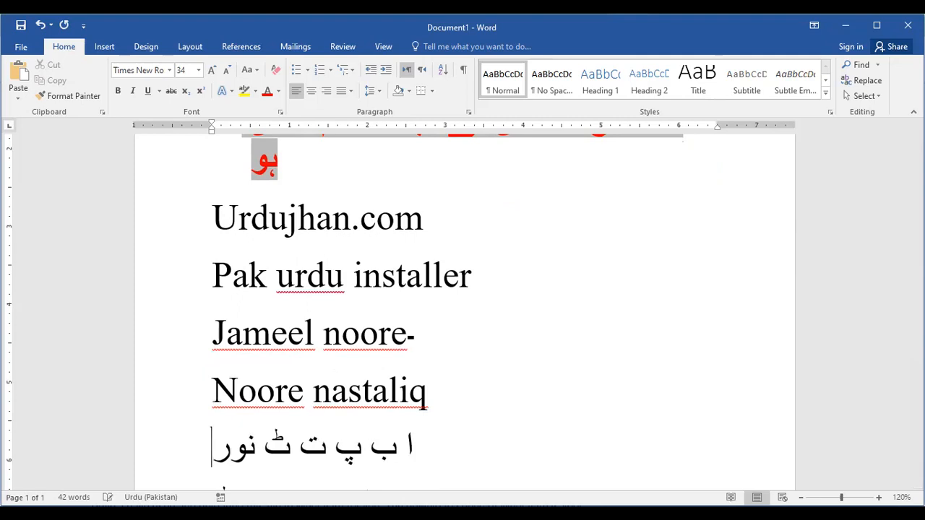
pyautogui.write('ی')
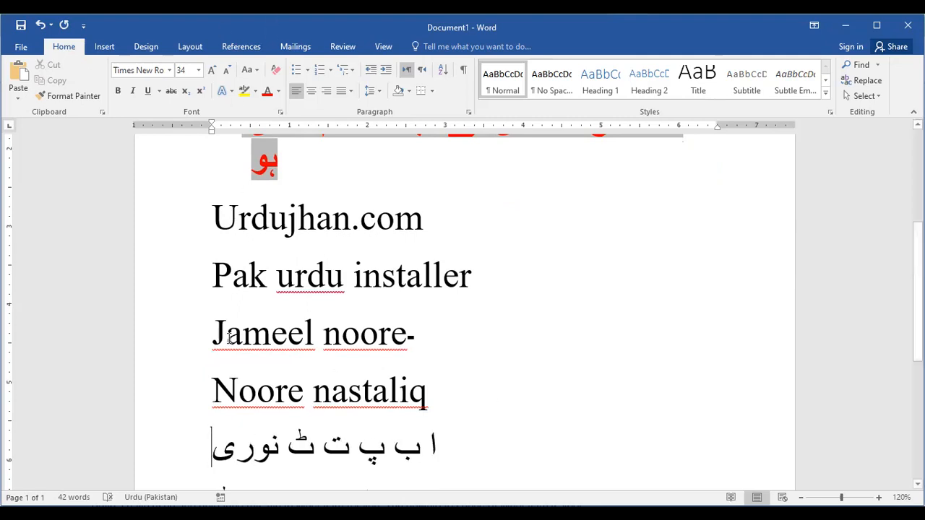
# - Format "ب پ ت ٹ نوری" below "Noore nastaliq" as bold, italic and underlined at size 72, leaving out the initial alif
pyautogui.moveTo(211, 448); pyautogui.dragTo(421, 448)
pyautogui.click(452, 441)
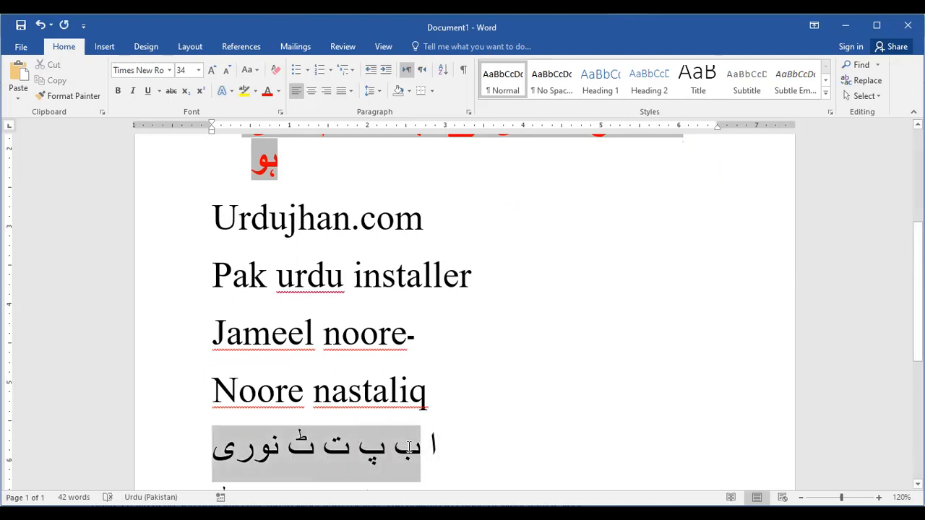
pyautogui.click(118, 91)
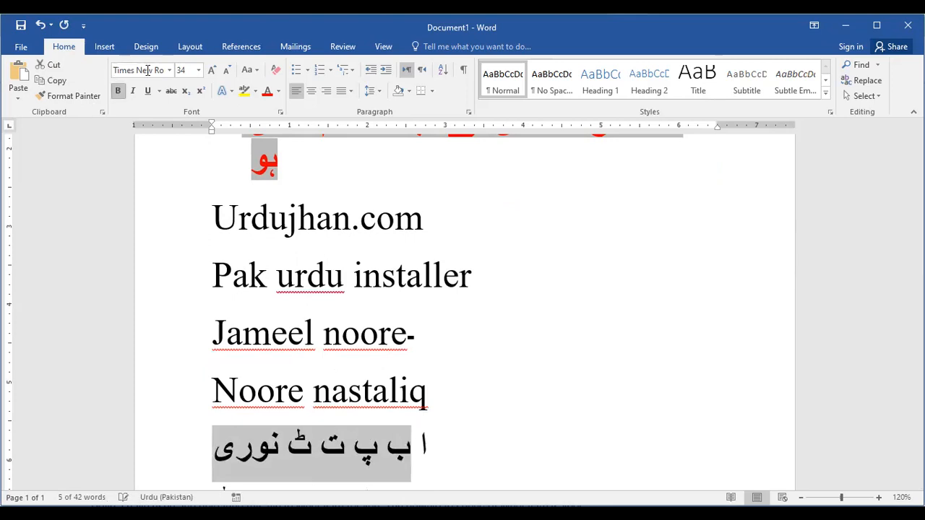
pyautogui.click(211, 72)
pyautogui.click(211, 72)
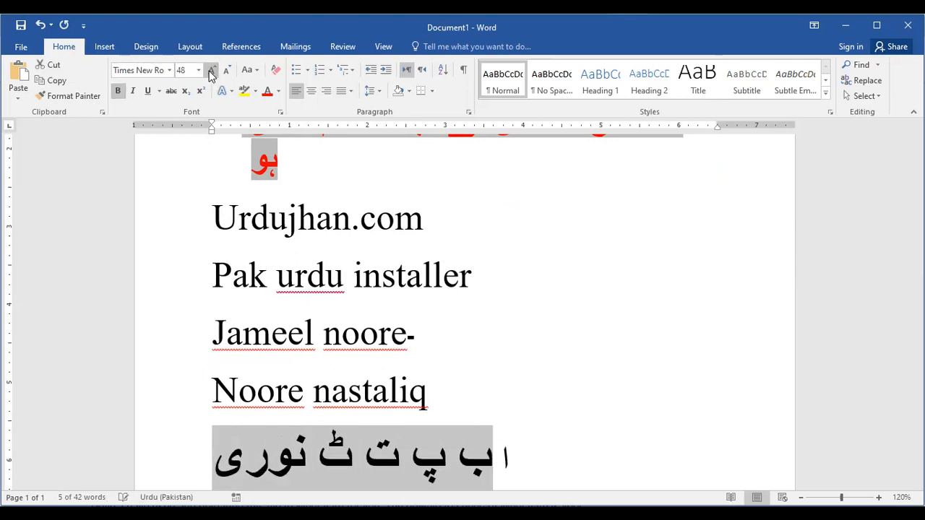
pyautogui.click(212, 72)
pyautogui.scroll(-2, 297, 168)
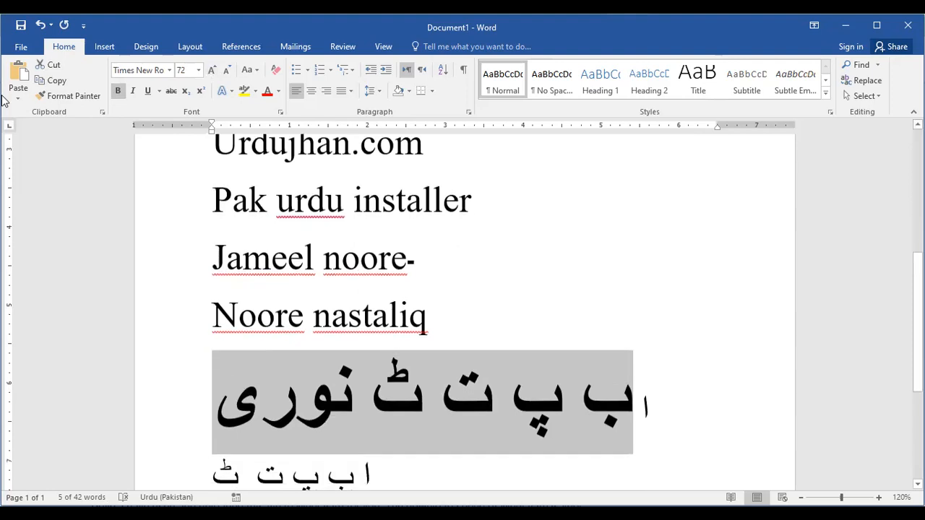
pyautogui.click(132, 94)
pyautogui.click(147, 93)
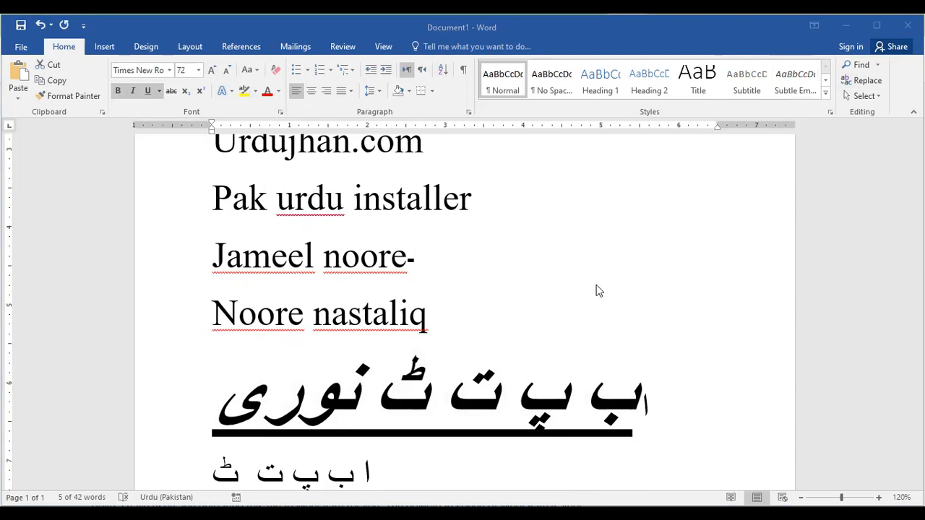
# - Switch to the dictation.io speech page in Chrome and clear all text from the dictation notepad
pyautogui.hotkey('alt', 'Tab')
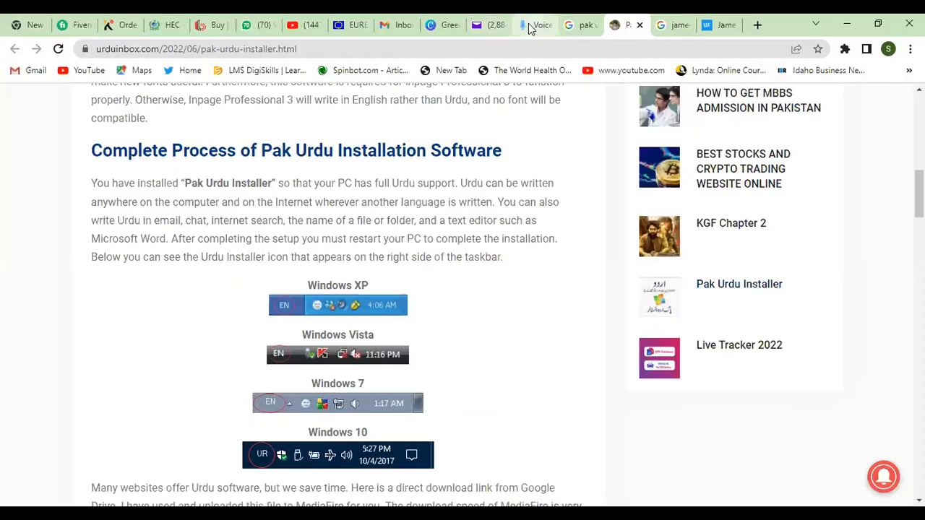
pyautogui.click(530, 26)
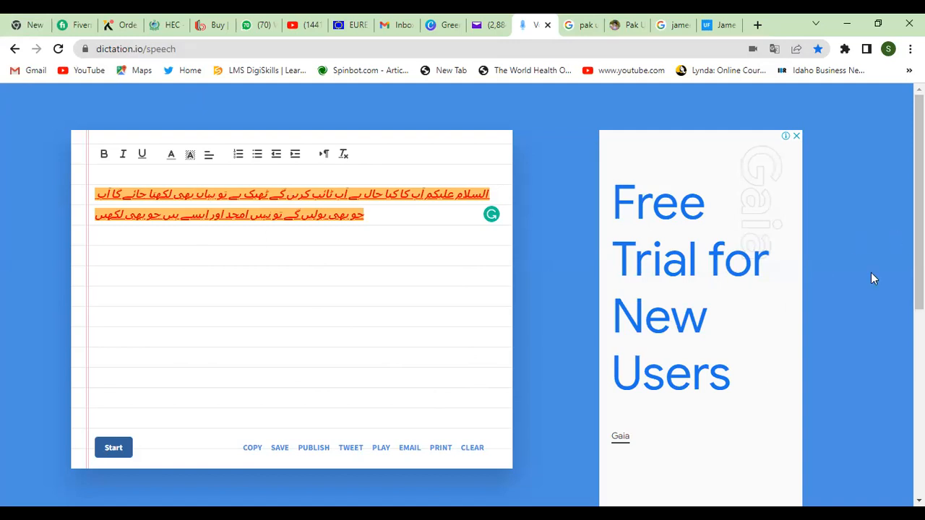
pyautogui.click(475, 448)
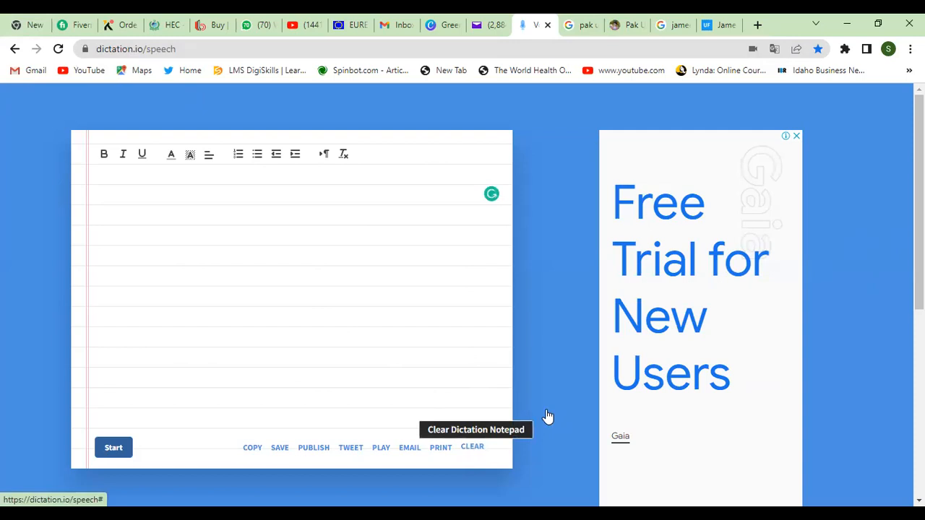
# - Set the dictation language to "اردو (پاکستان)"
pyautogui.scroll(-1, 549, 421)
pyautogui.scroll(-3, 589, 175)
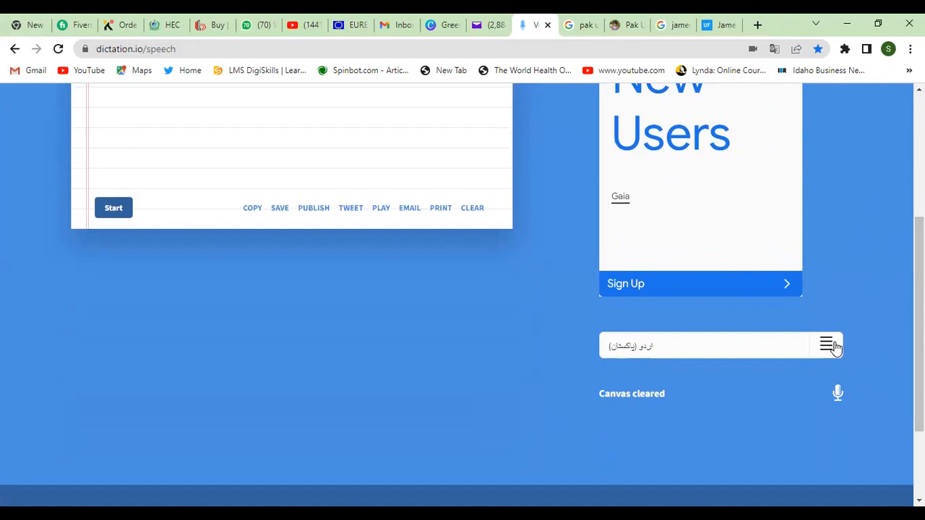
pyautogui.click(831, 346)
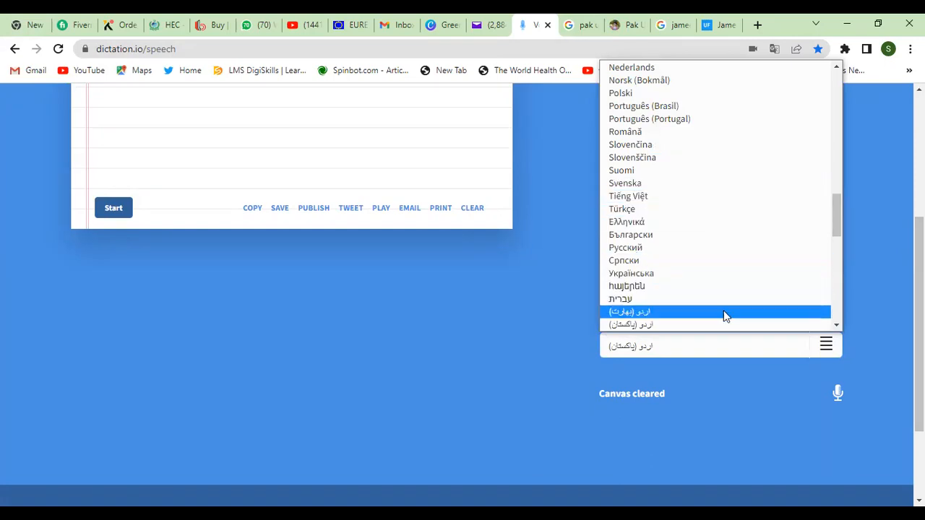
pyautogui.click(669, 326)
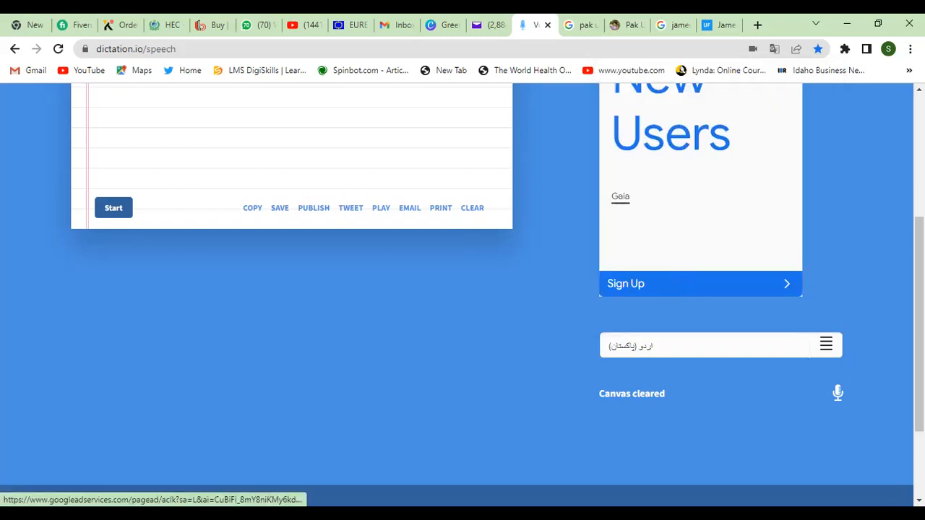
# - Dictate a short Urdu passage beginning "کیا آپ کا کیا حال ہے" into the notepad and stop the dictation
pyautogui.scroll(3, 350, 263)
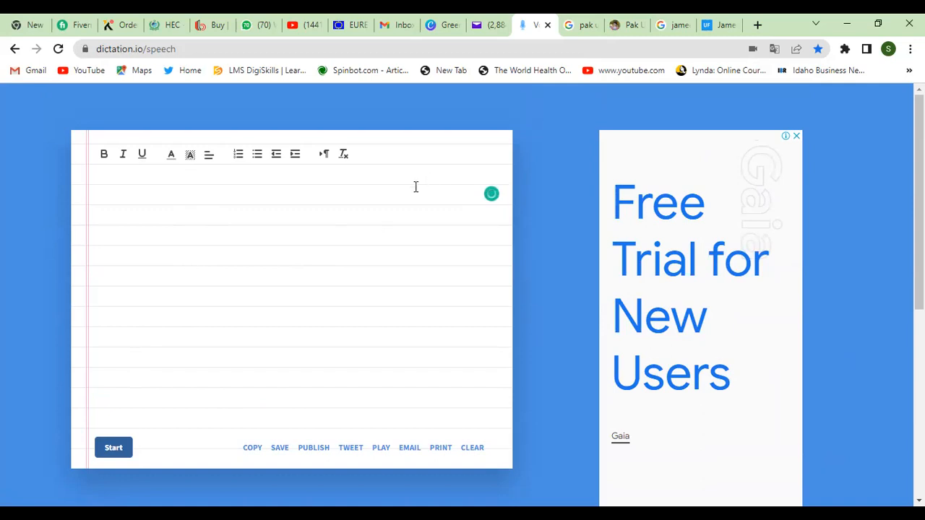
pyautogui.click(114, 447)
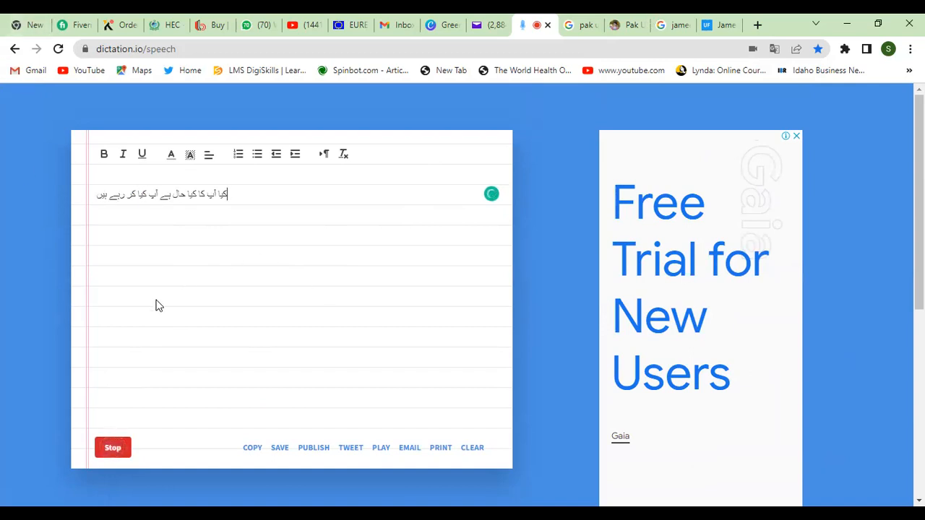
pyautogui.click(109, 448)
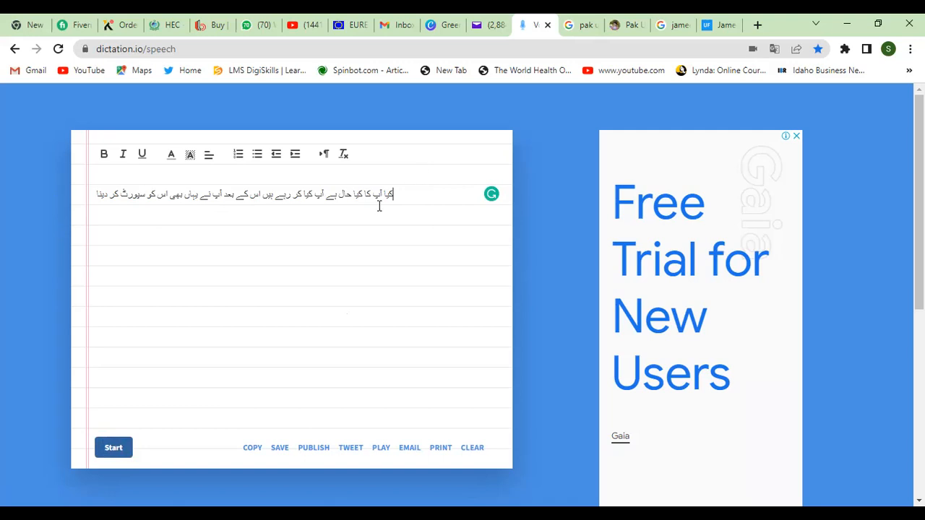
# - Format the dictated Urdu passage in the notepad as bold, italic and underlined
pyautogui.moveTo(375, 196); pyautogui.dragTo(100, 199)
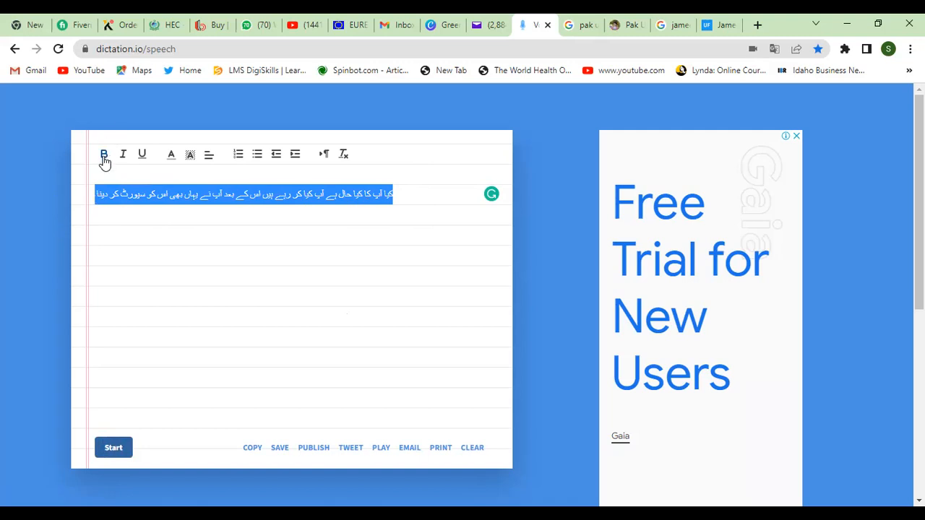
pyautogui.click(104, 157)
pyautogui.click(123, 159)
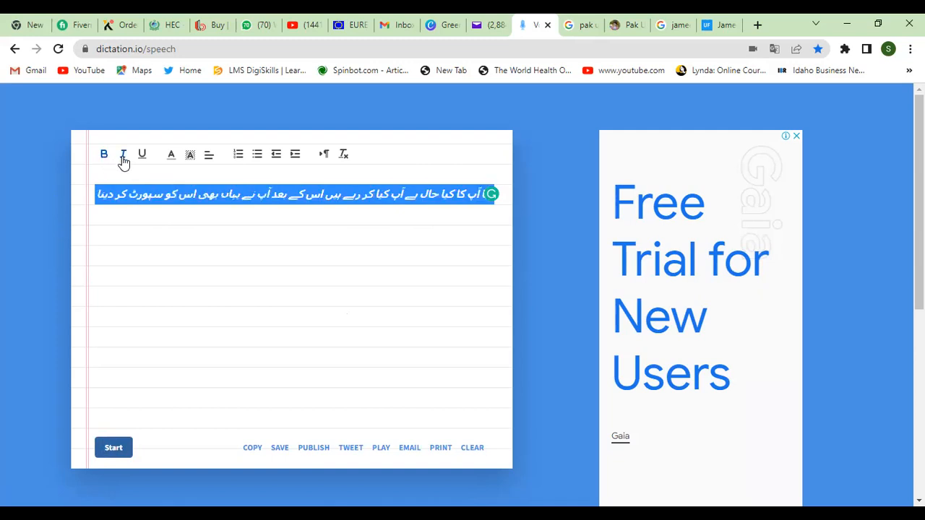
pyautogui.click(145, 157)
# - Give the dictated passage red text with a light yellow background
pyautogui.click(173, 157)
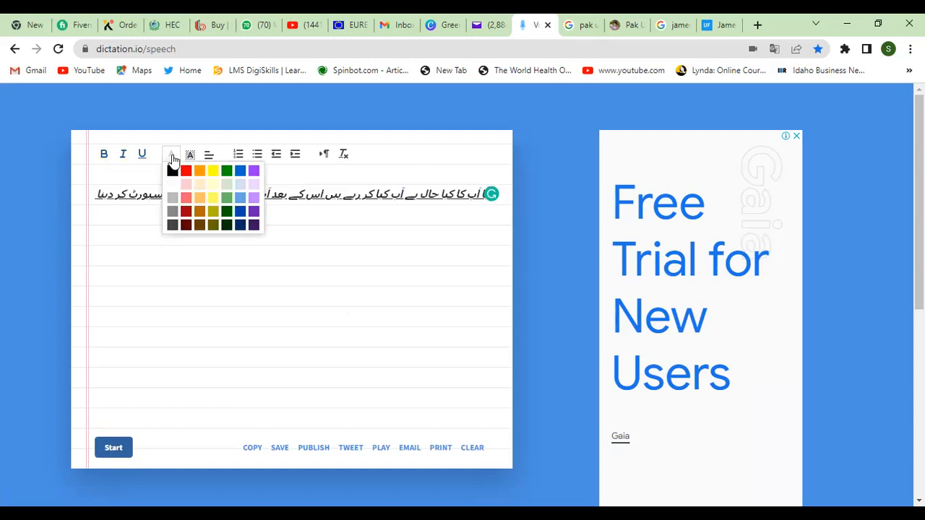
pyautogui.click(191, 174)
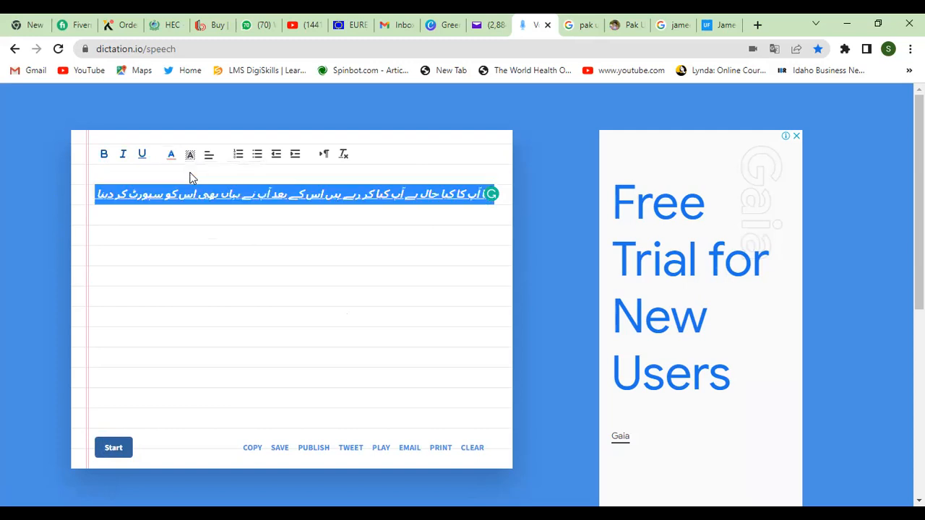
pyautogui.click(192, 156)
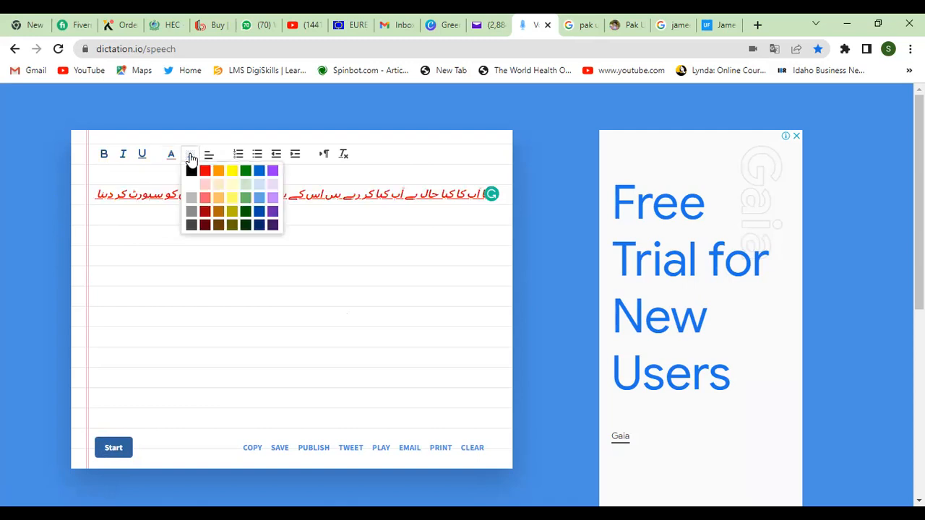
pyautogui.click(231, 186)
# - Turn the dictated passage into a bulleted list item and center it
pyautogui.click(237, 159)
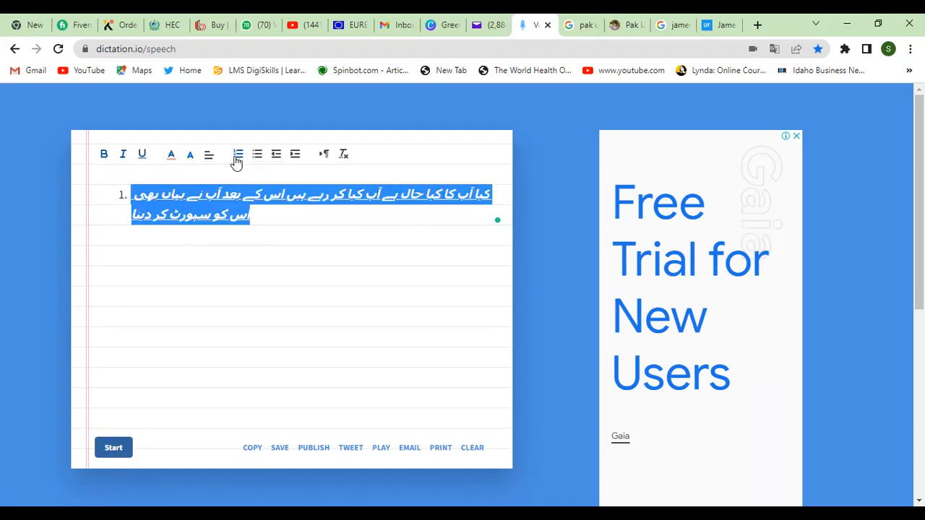
pyautogui.click(237, 157)
pyautogui.click(237, 158)
pyautogui.click(211, 158)
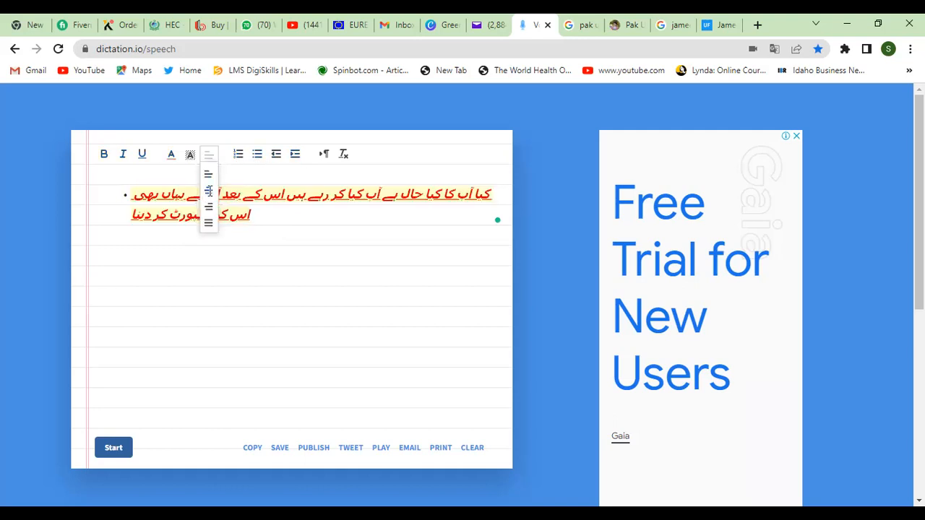
pyautogui.click(209, 190)
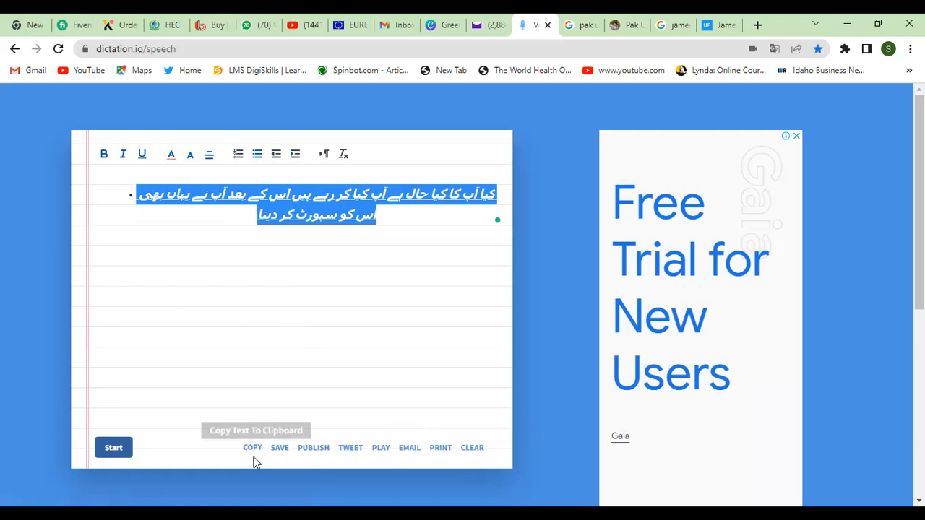
# - Copy the formatted passage to the clipboard and switch to the Word document
pyautogui.click(255, 447)
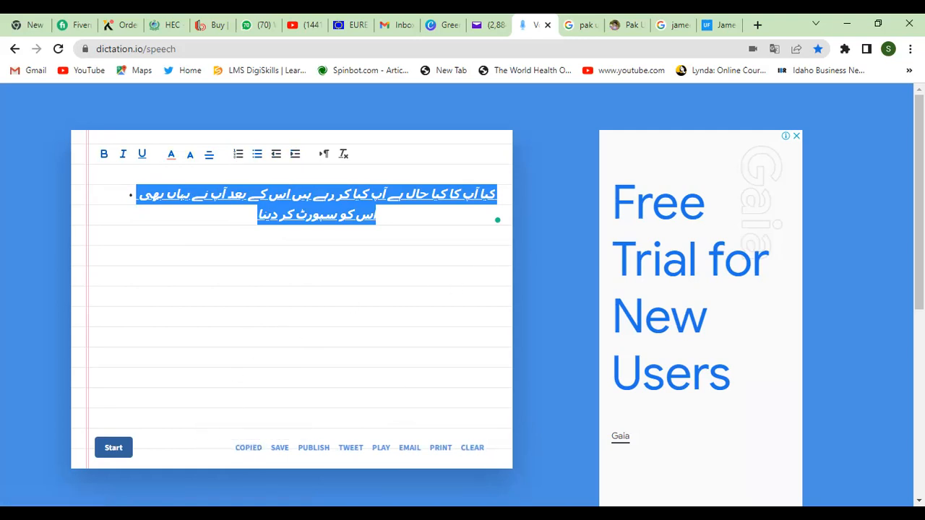
pyautogui.hotkey('alt', 'Tab')
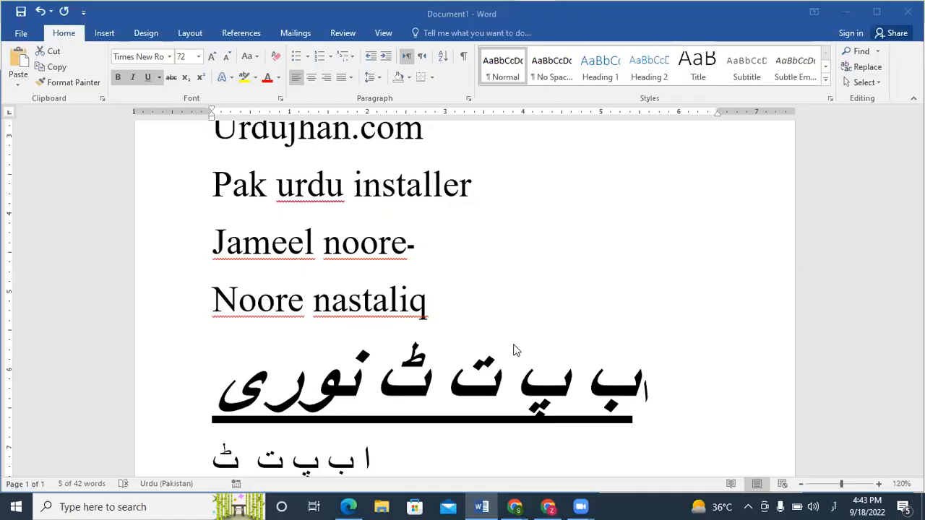
pyautogui.scroll(-8, 512, 351)
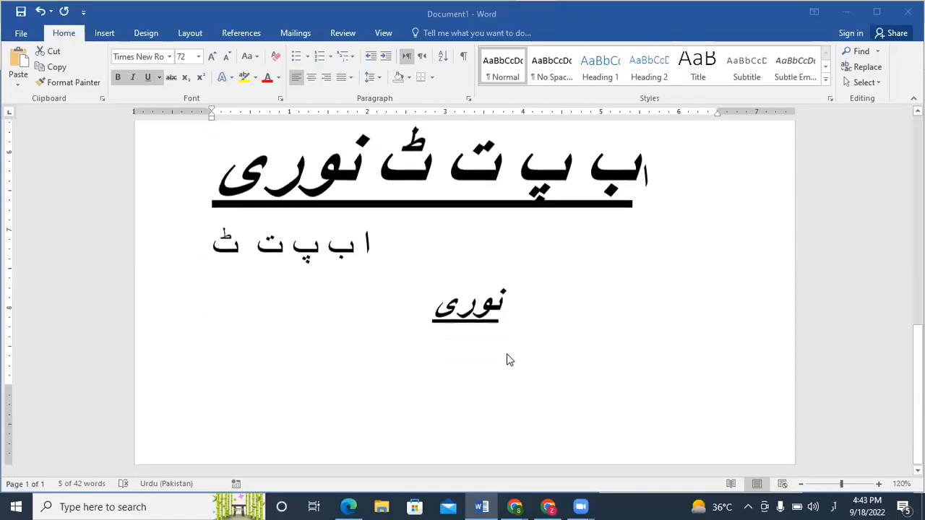
# - Make an empty line on a second page after the centered "نوری" and paste the copied passage there
pyautogui.click(435, 315)
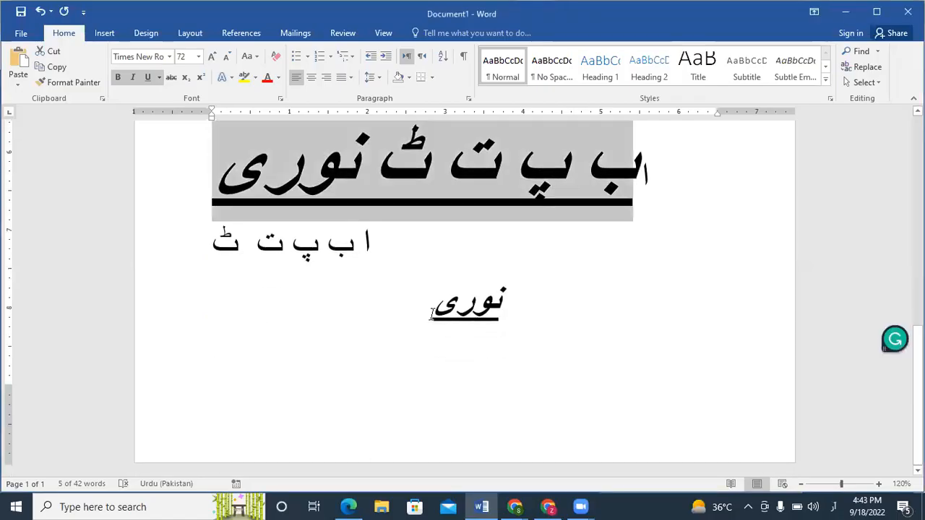
pyautogui.click(459, 318)
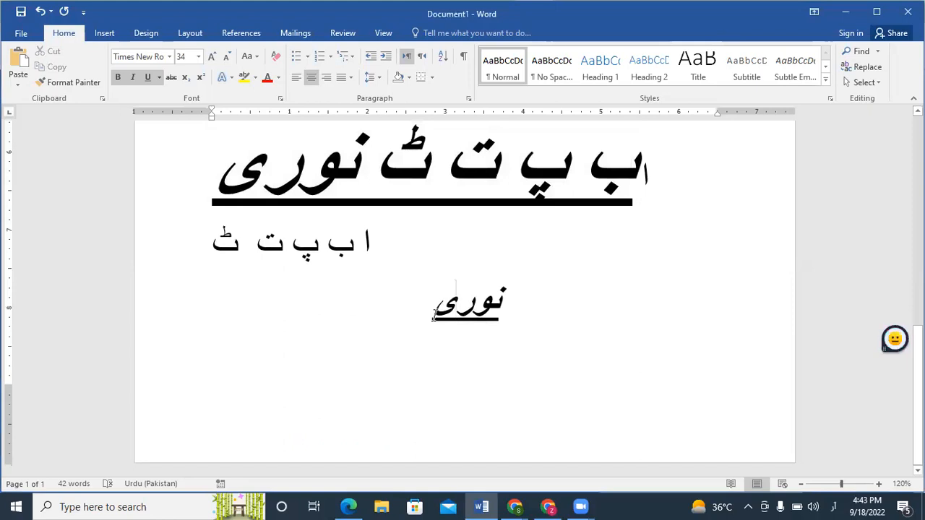
pyautogui.press('Return')
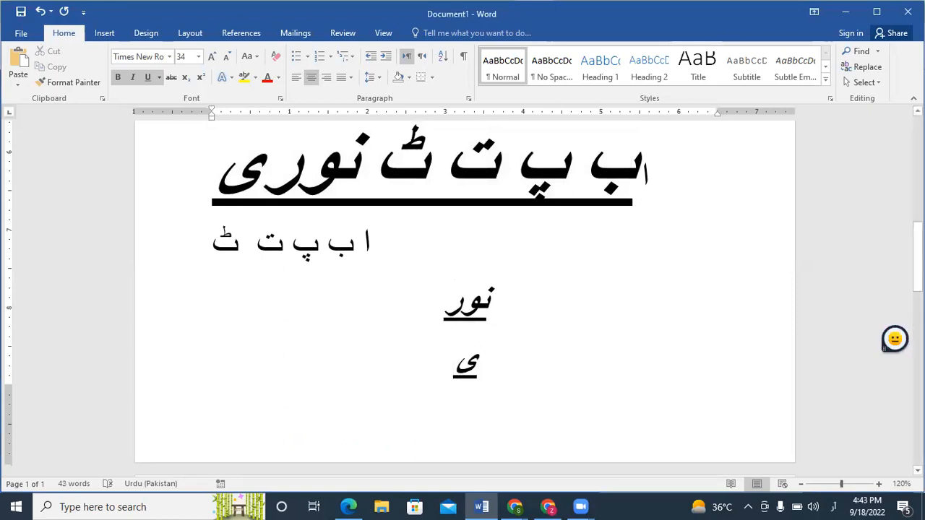
pyautogui.press('Return')
pyautogui.scroll(-3, 474, 397)
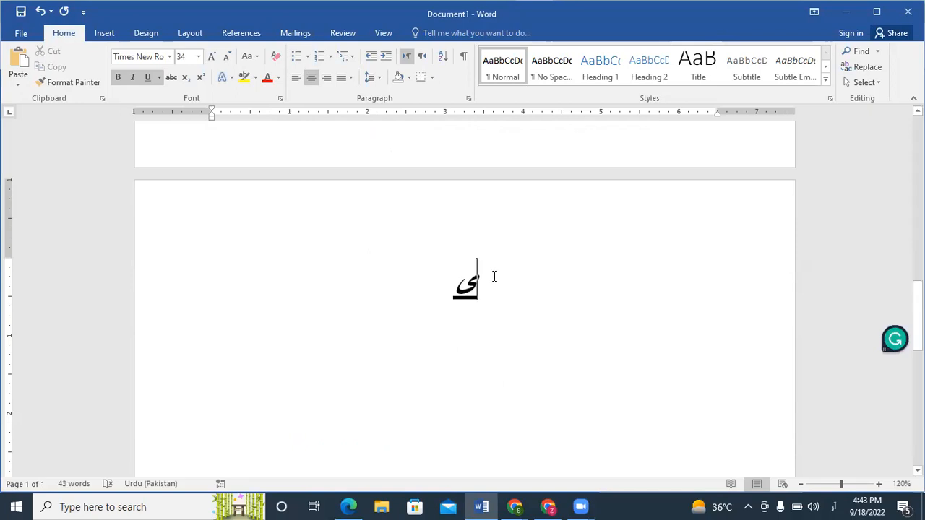
pyautogui.moveTo(494, 276); pyautogui.dragTo(442, 271)
pyautogui.press('Delete')
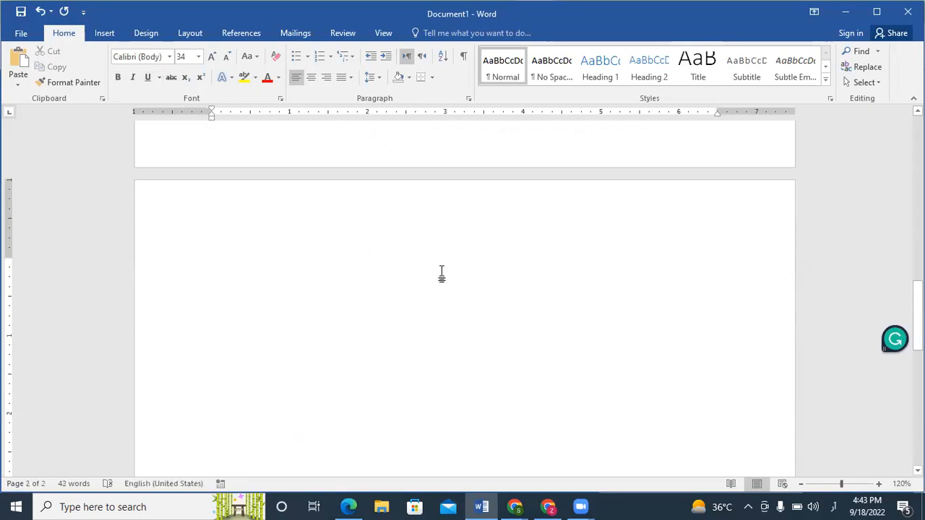
pyautogui.hotkey('ctrl', 'v')
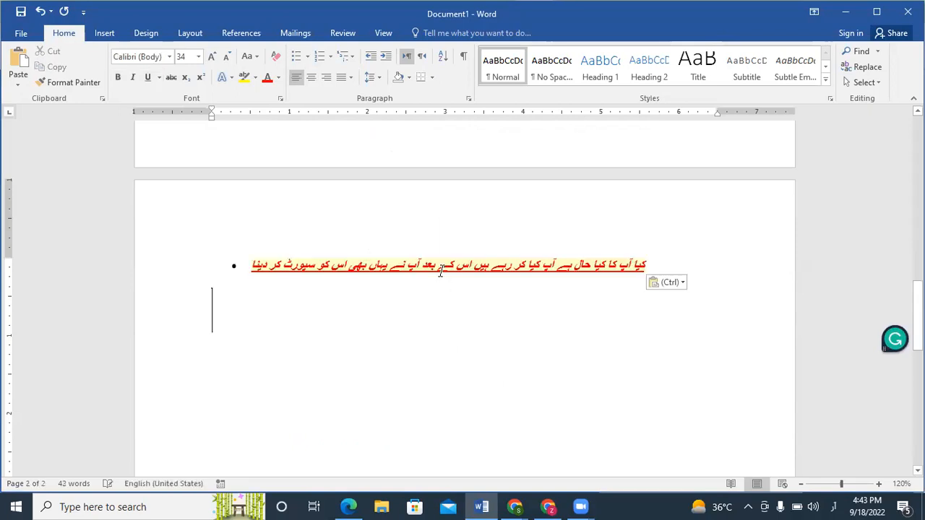
pyautogui.press('Escape')
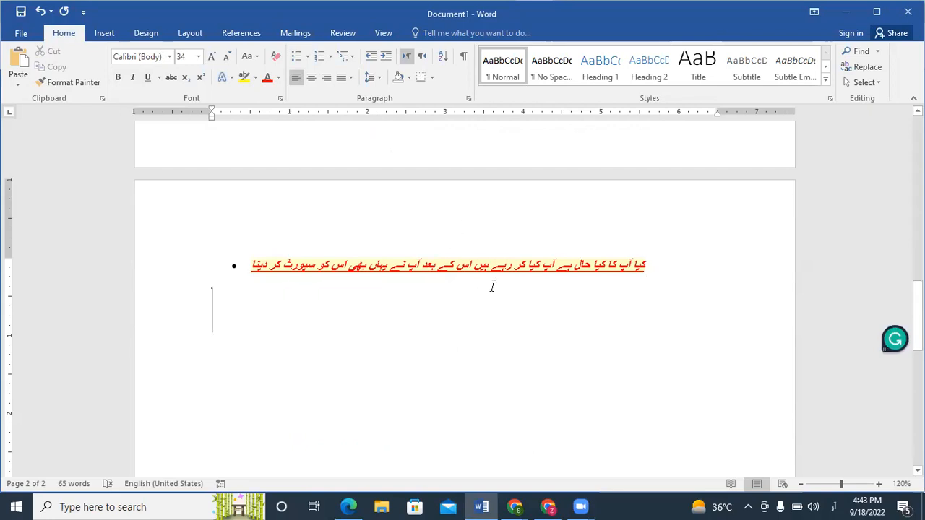
# - Set the pasted passage's font size to 36
pyautogui.moveTo(649, 266)
pyautogui.mouseDown()
pyautogui.moveTo(617, 266)
pyautogui.moveTo(643, 269)
pyautogui.mouseUp()
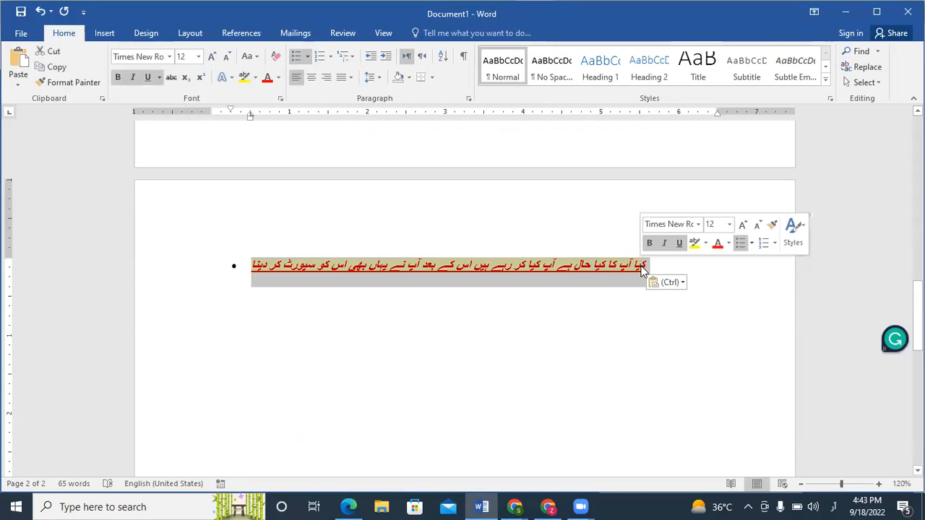
pyautogui.click(212, 57)
pyautogui.click(198, 57)
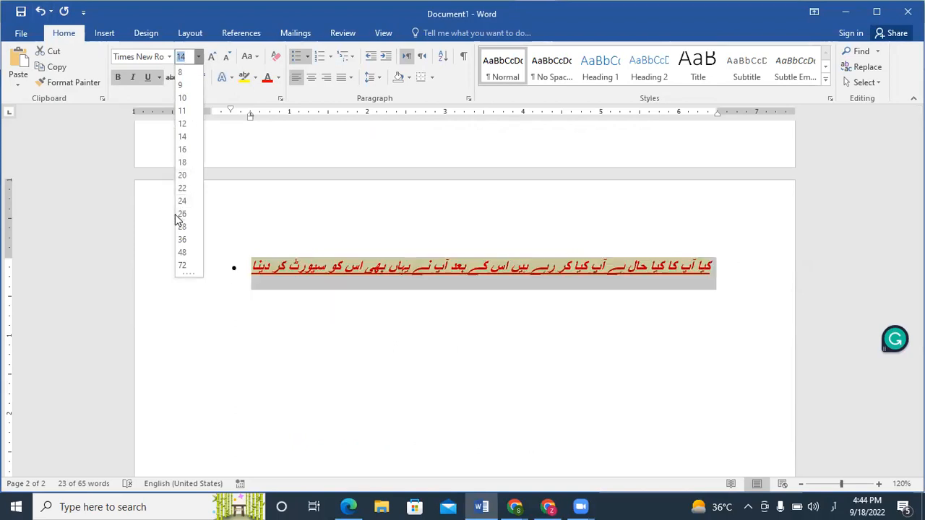
pyautogui.click(183, 240)
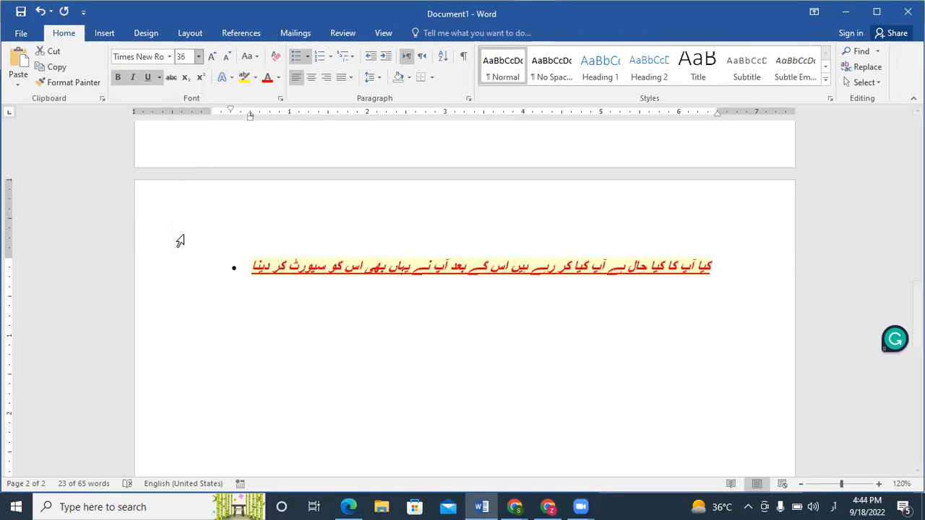
pyautogui.click(575, 439)
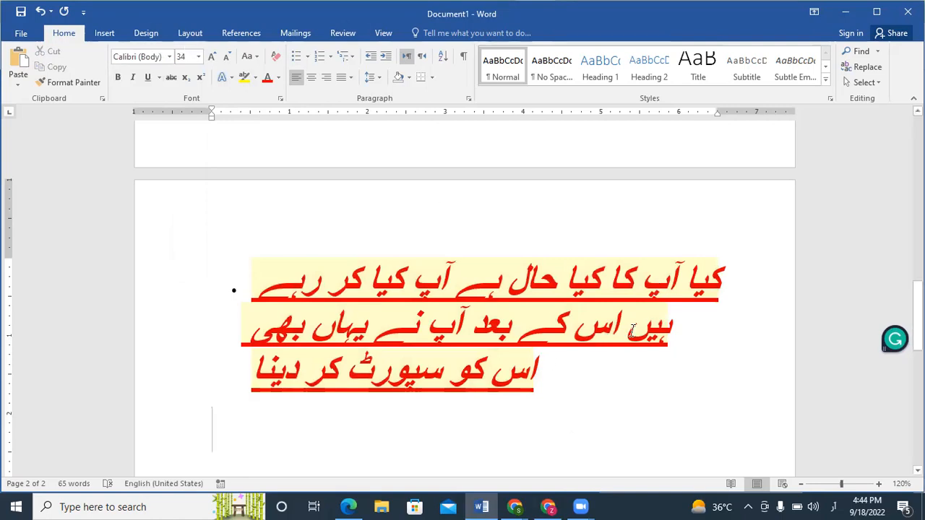
# - Change the pasted passage's text highlight to light gray
pyautogui.moveTo(723, 278); pyautogui.dragTo(578, 370)
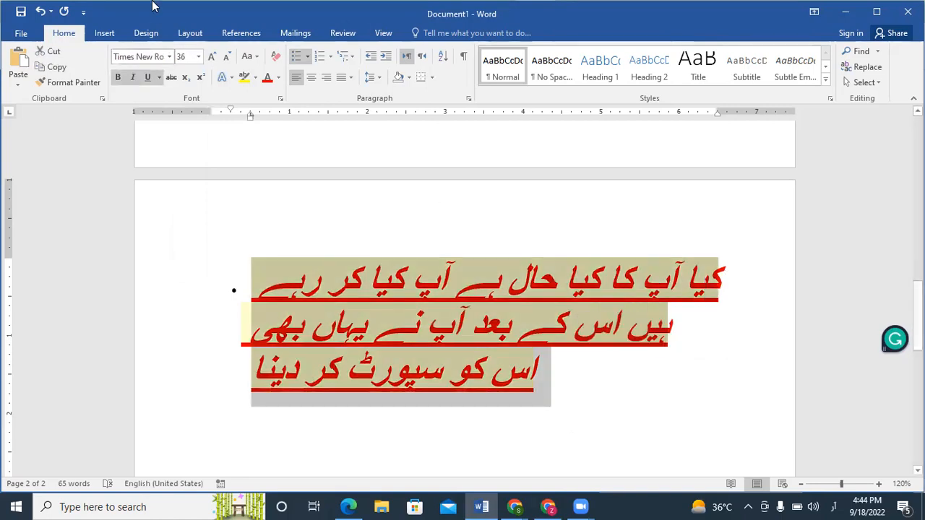
pyautogui.click(256, 78)
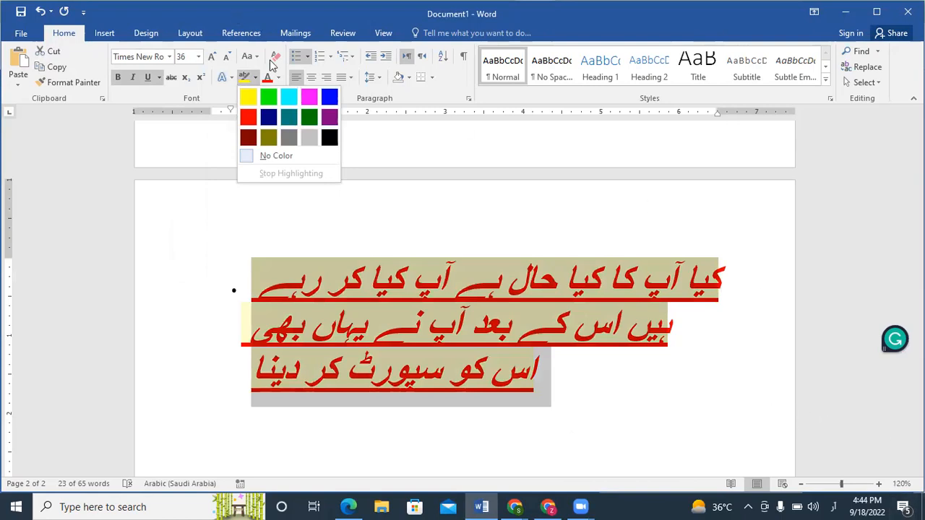
pyautogui.click(311, 135)
pyautogui.click(123, 78)
pyautogui.moveTo(321, 300); pyautogui.dragTo(261, 320)
# - Set the font color of the whole pasted passage to standard green
pyautogui.moveTo(752, 256); pyautogui.dragTo(250, 391)
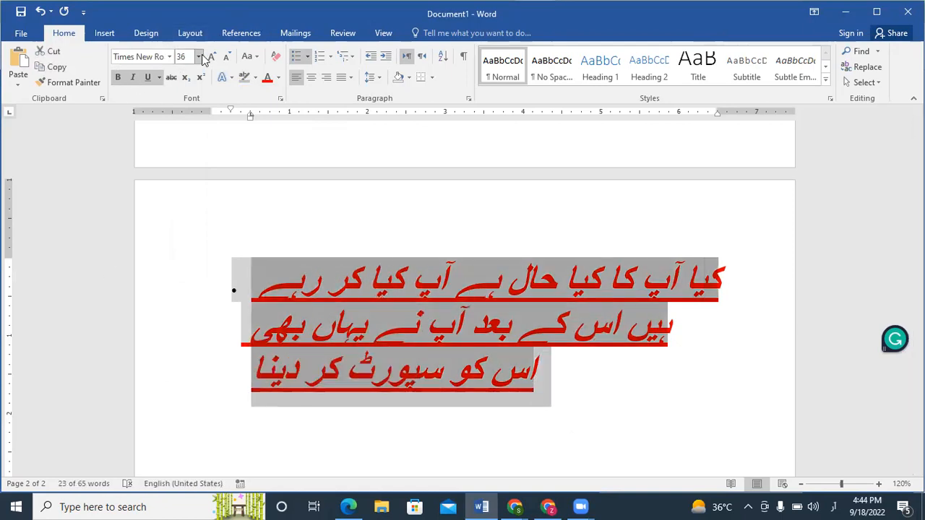
pyautogui.click(169, 57)
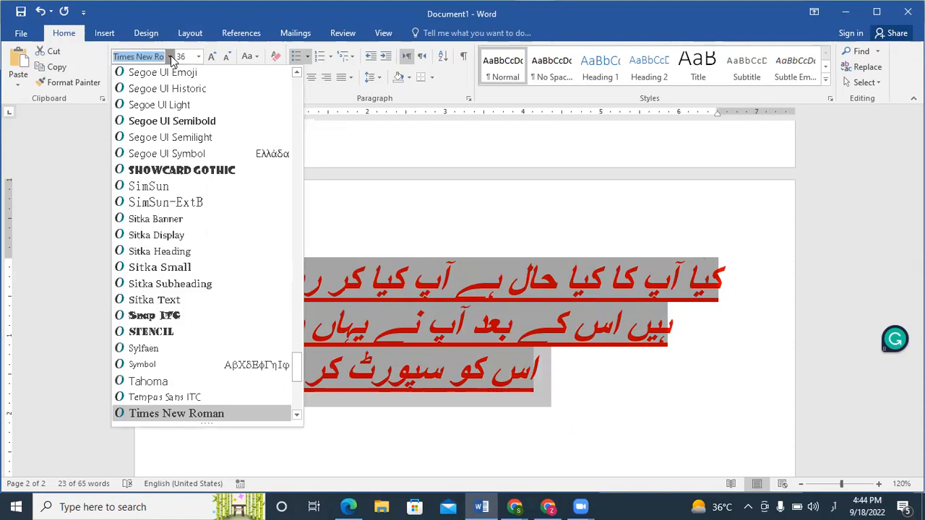
pyautogui.click(208, 52)
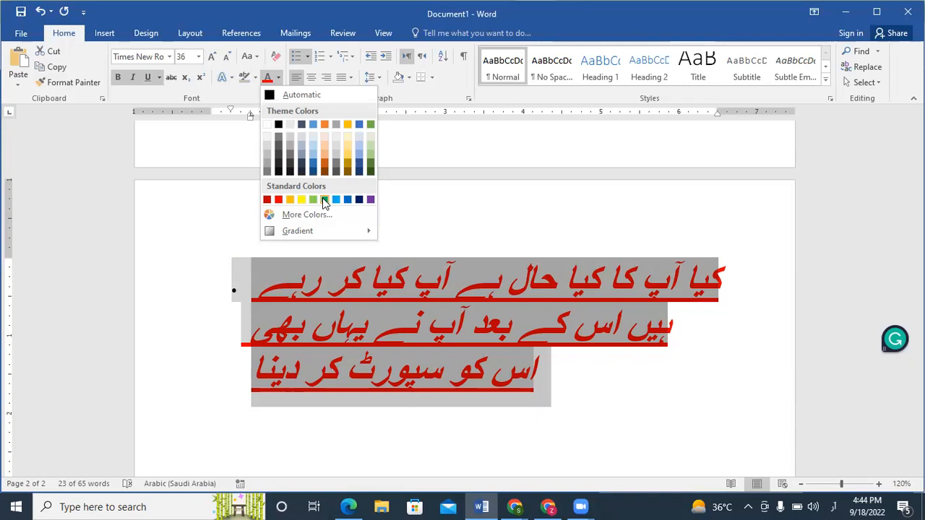
pyautogui.click(324, 202)
pyautogui.click(593, 411)
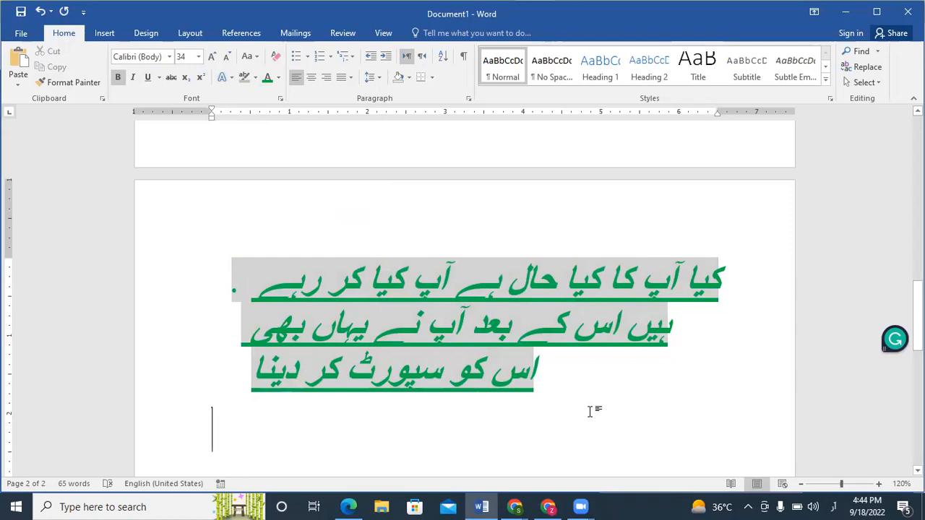
# - Switch the keyboard to English (United States) and delete the Urdu letters "دیچتا" mistyped below the passage
pyautogui.write('دیچتا')
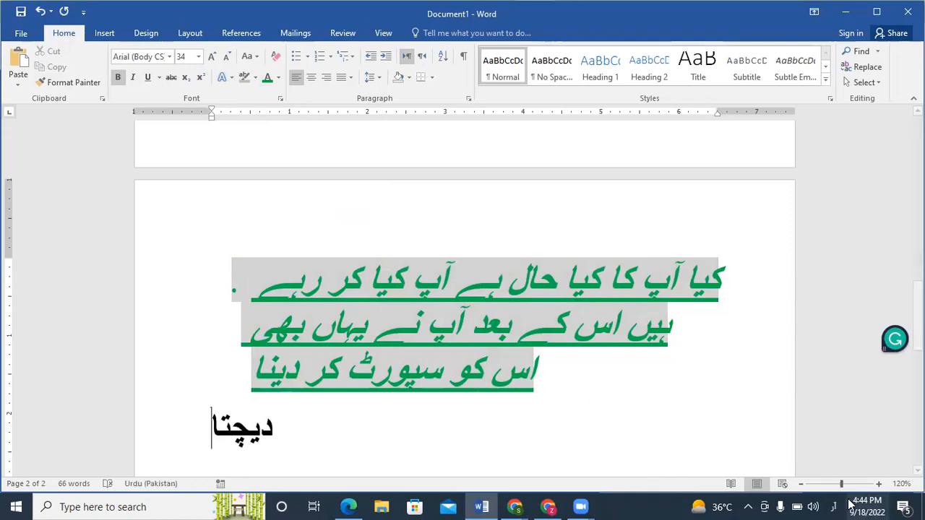
pyautogui.click(838, 500)
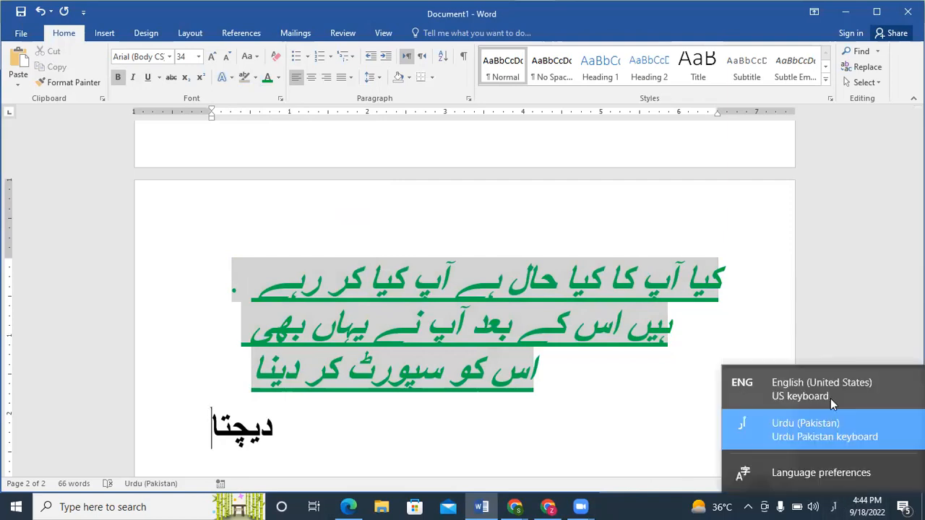
pyautogui.click(831, 392)
pyautogui.press('Home')
pyautogui.press('BackSpace')
pyautogui.press('BackSpace')
pyautogui.press('BackSpace')
pyautogui.press('BackSpace')
pyautogui.press('BackSpace')
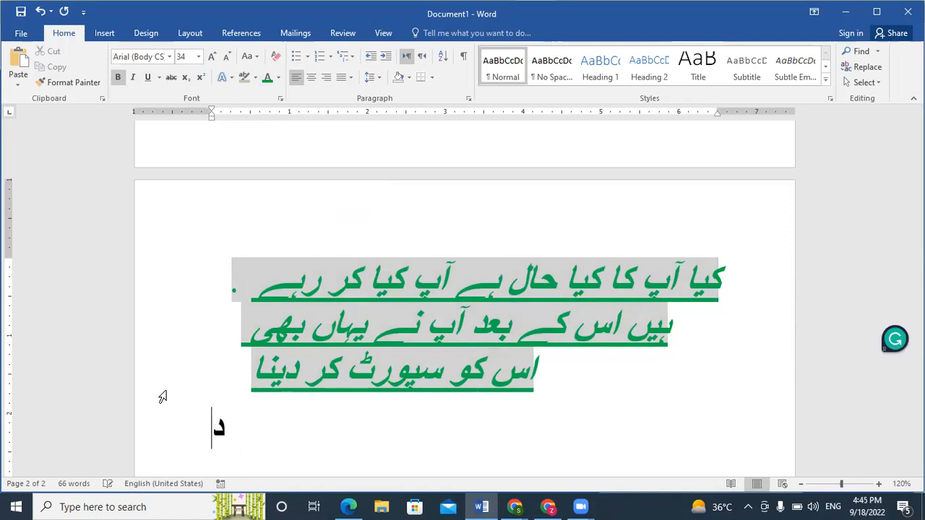
# - Write "Dictation.io" on the line below the green passage and select it
pyautogui.write('dict')
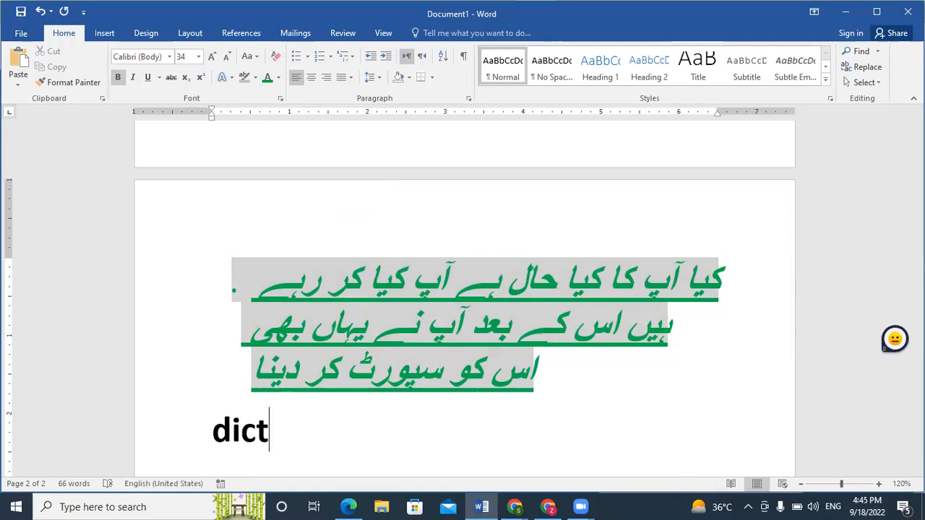
pyautogui.write('atio')
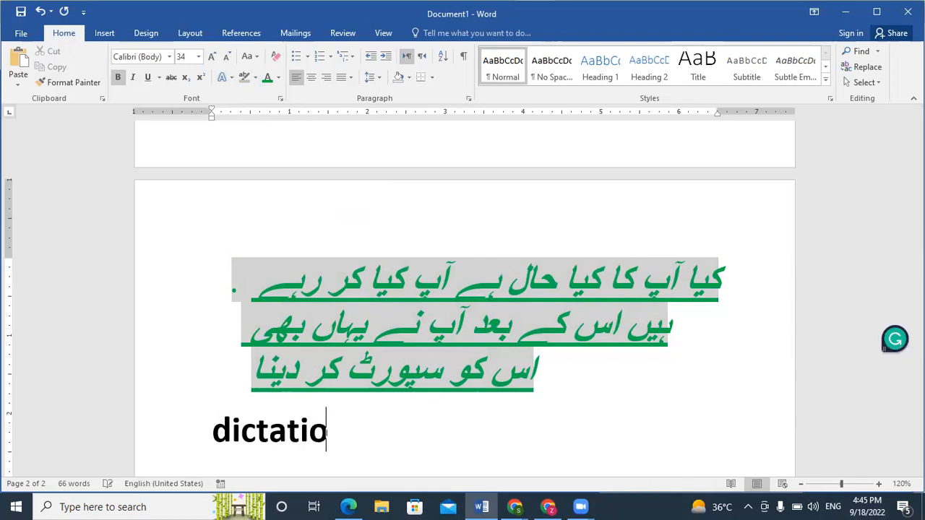
pyautogui.write('n.io')
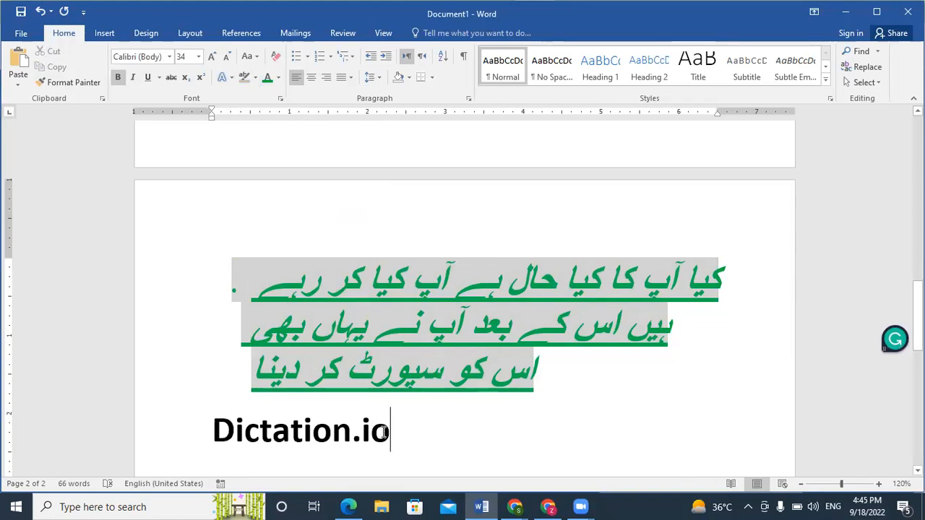
pyautogui.moveTo(394, 432); pyautogui.dragTo(262, 425)
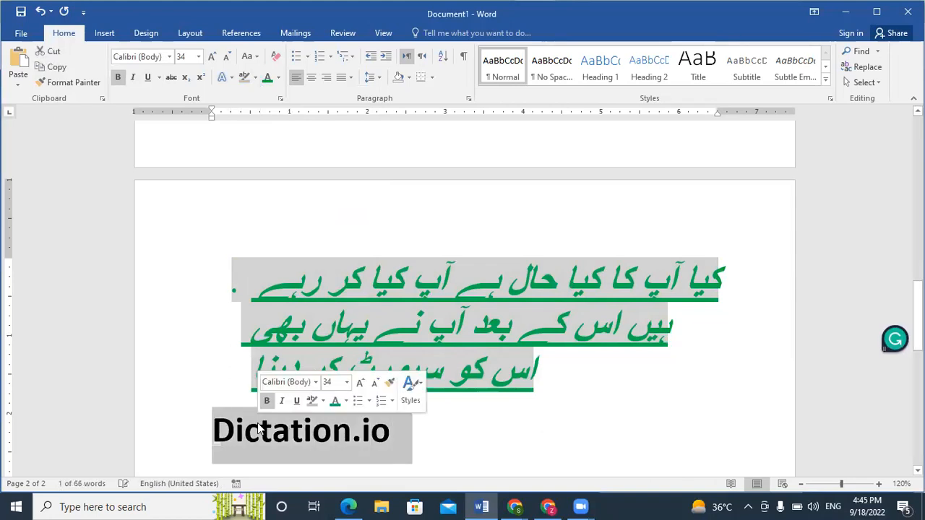
# - Add the lines "Sick leave application." and "Mobile for sale" below "Dictation.io"
pyautogui.click(208, 444)
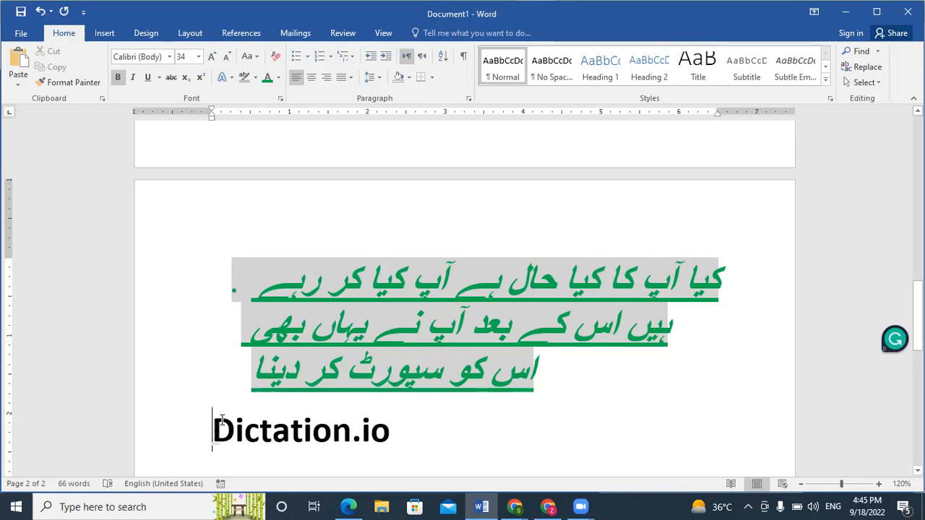
pyautogui.click(394, 440)
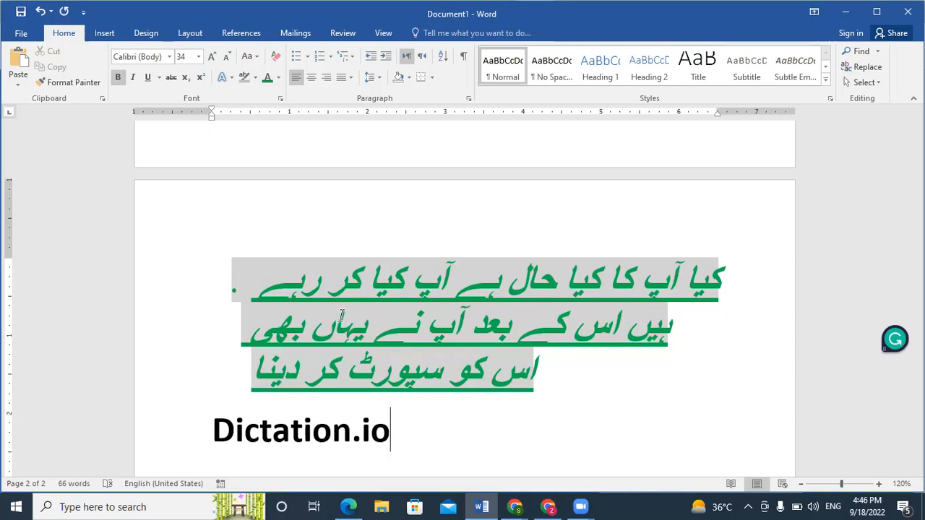
pyautogui.press('Return')
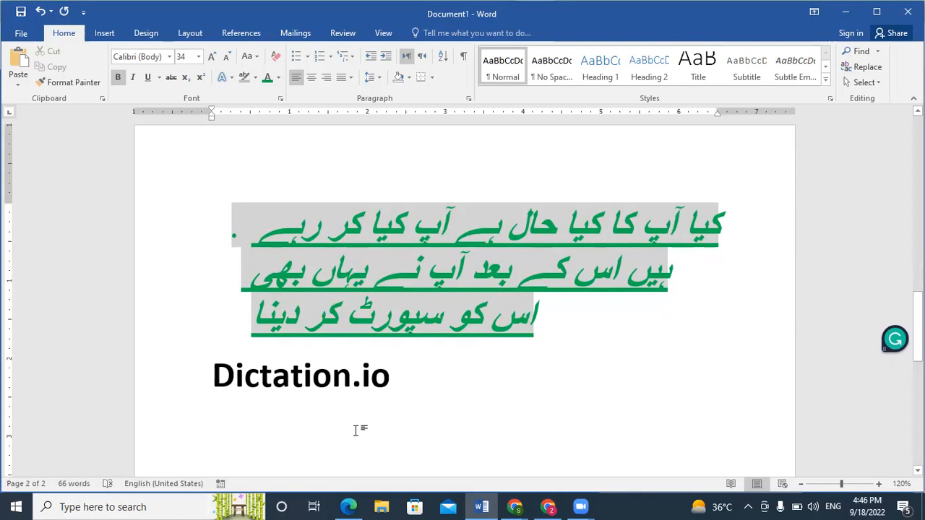
pyautogui.write('si')
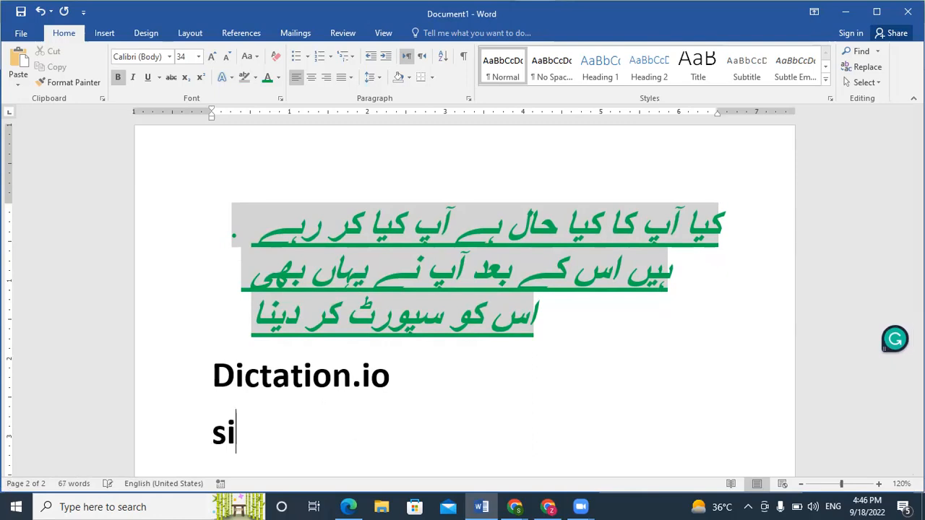
pyautogui.write('ck l')
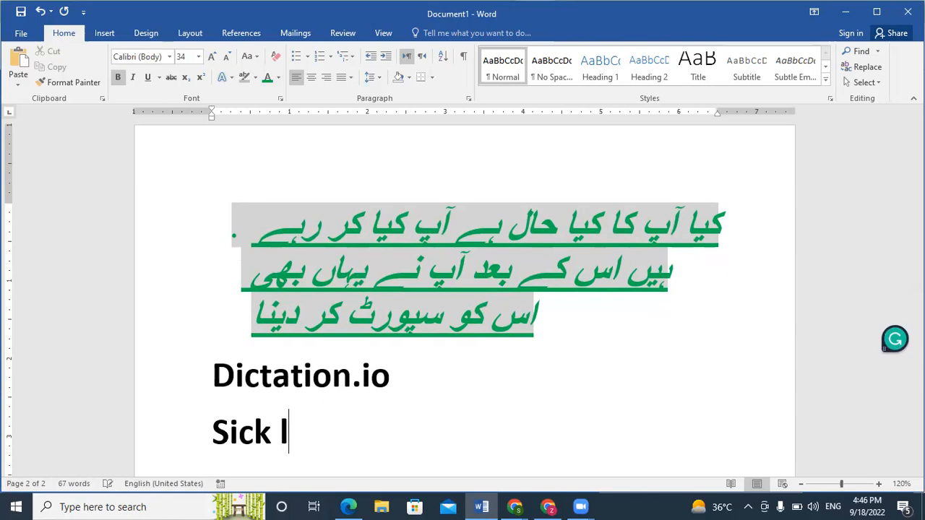
pyautogui.write('eave ')
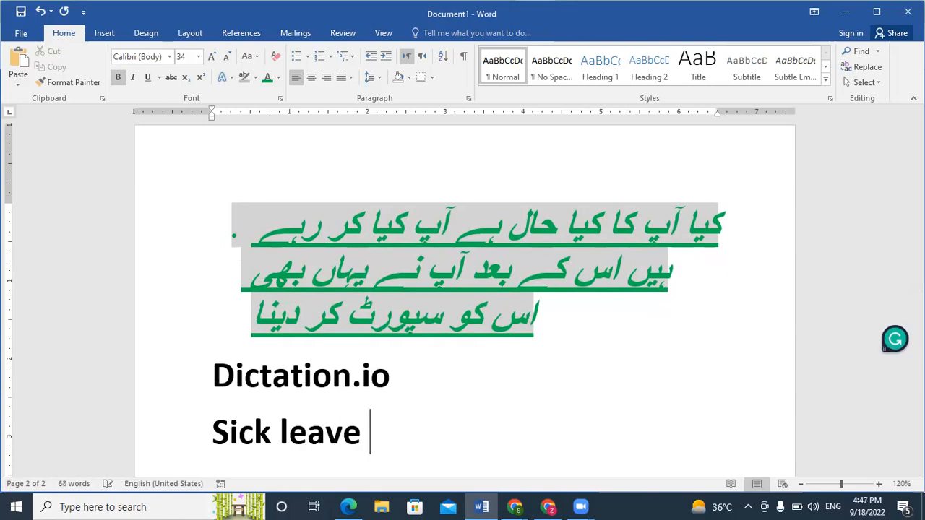
pyautogui.write('applic')
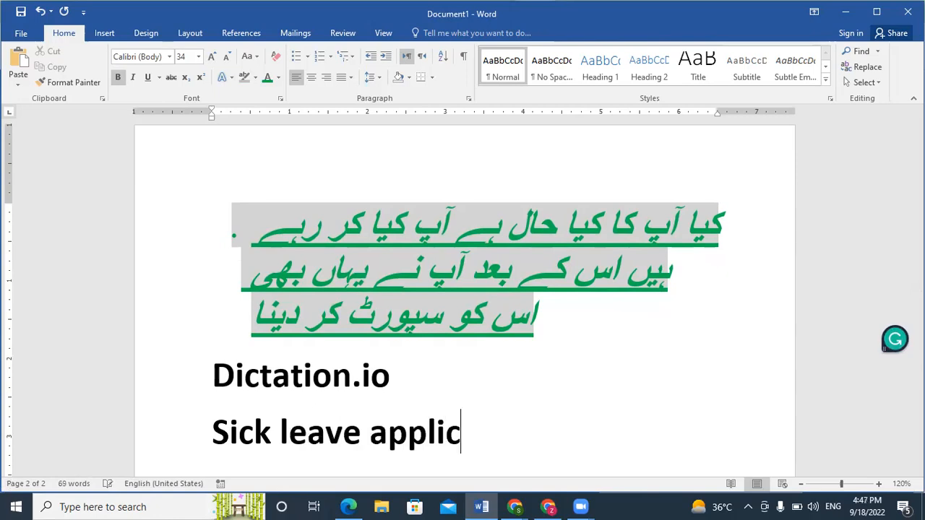
pyautogui.write('ation.')
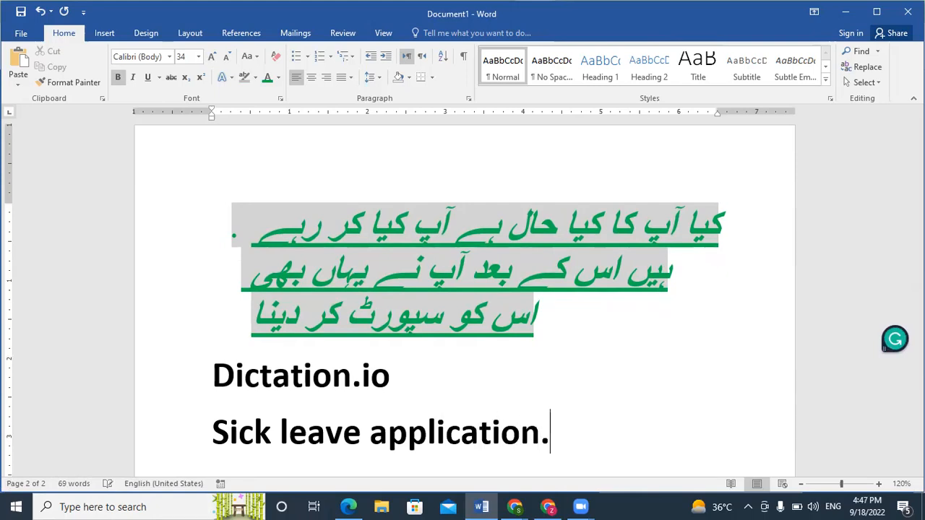
pyautogui.press('Return')
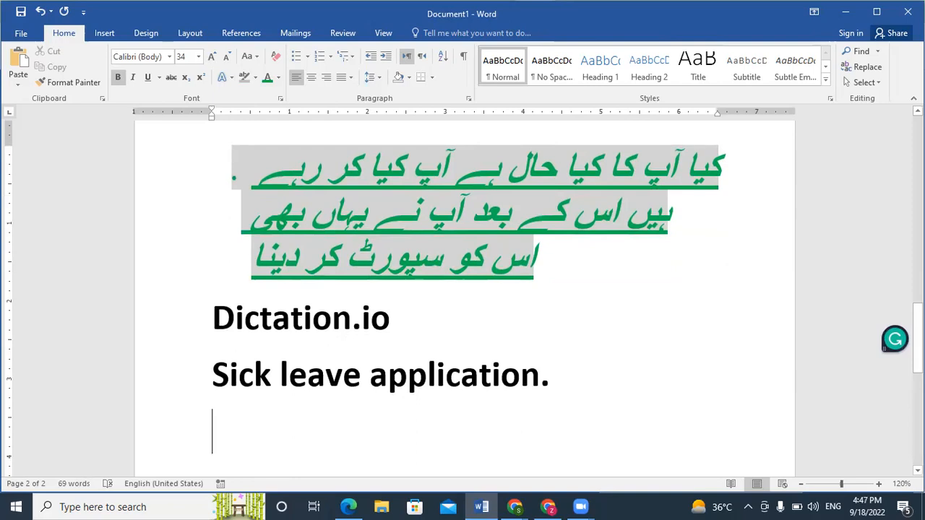
pyautogui.write('mobile for sale')
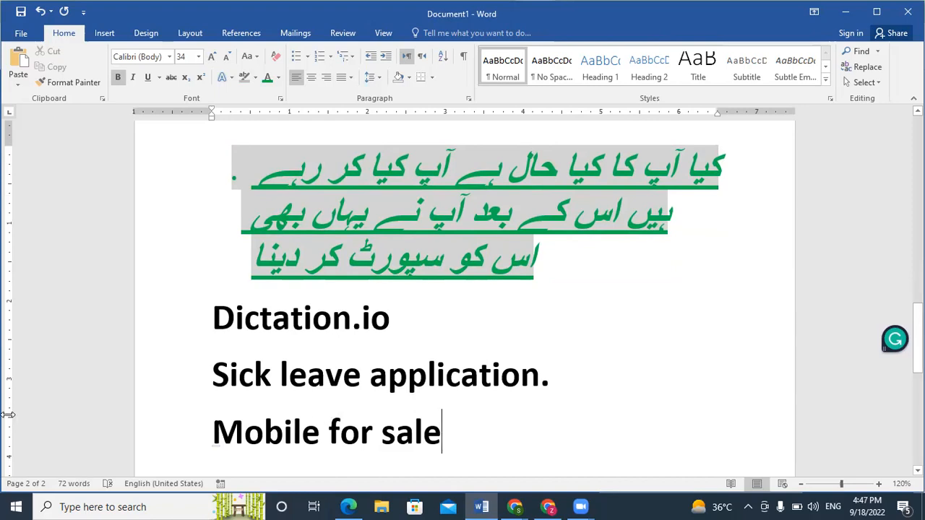
# - Insert the line "assignment" between "Dictation.io" and "Sick leave application.", and return the cursor to the end of "Mobile for sale"
pyautogui.click(210, 367)
pyautogui.click(393, 318)
pyautogui.press('Return')
pyautogui.write('a')
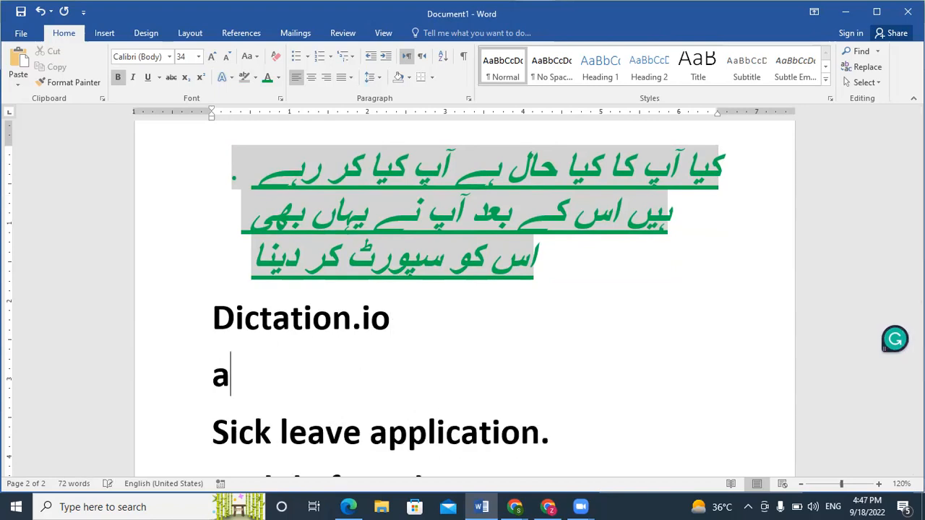
pyautogui.write('ssignment')
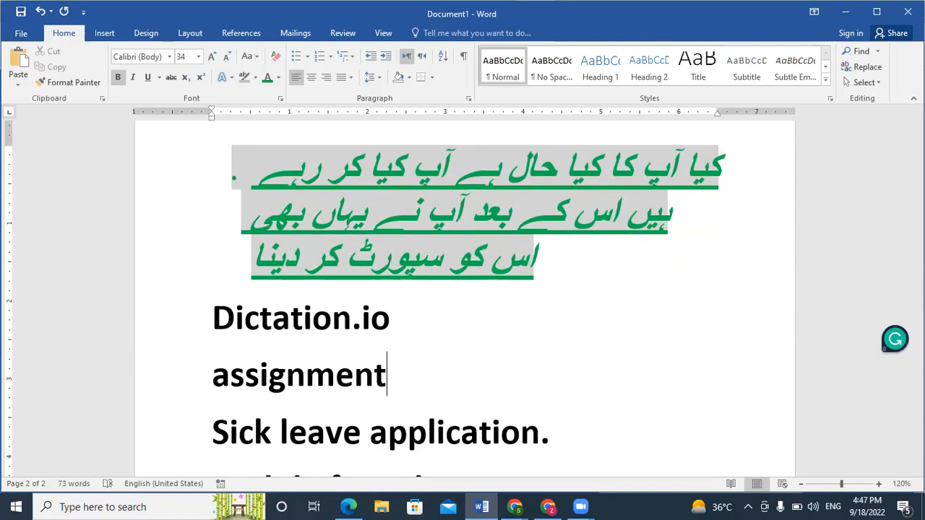
pyautogui.scroll(-2, 582, 351)
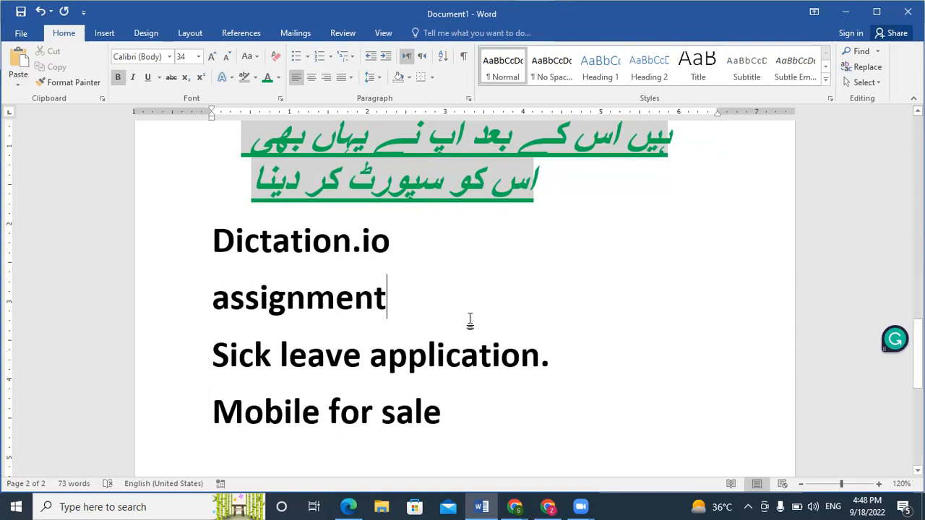
pyautogui.click(470, 415)
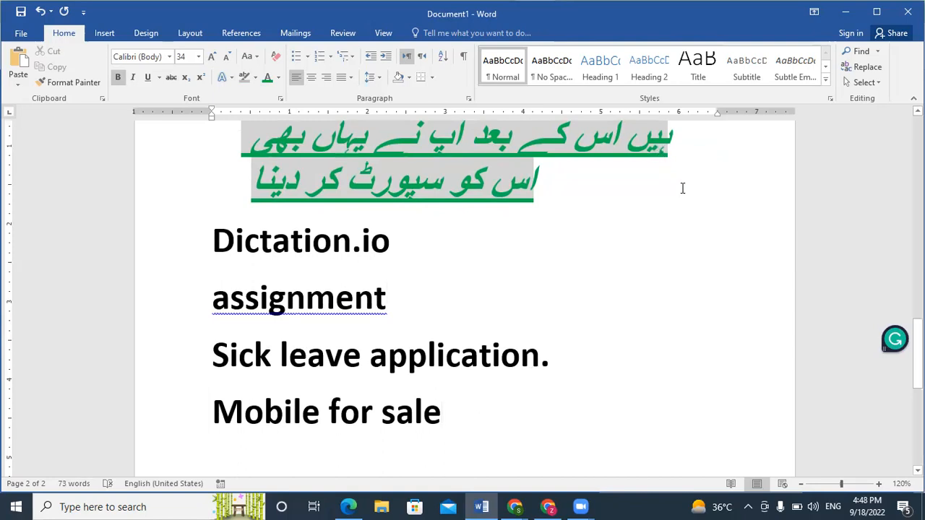